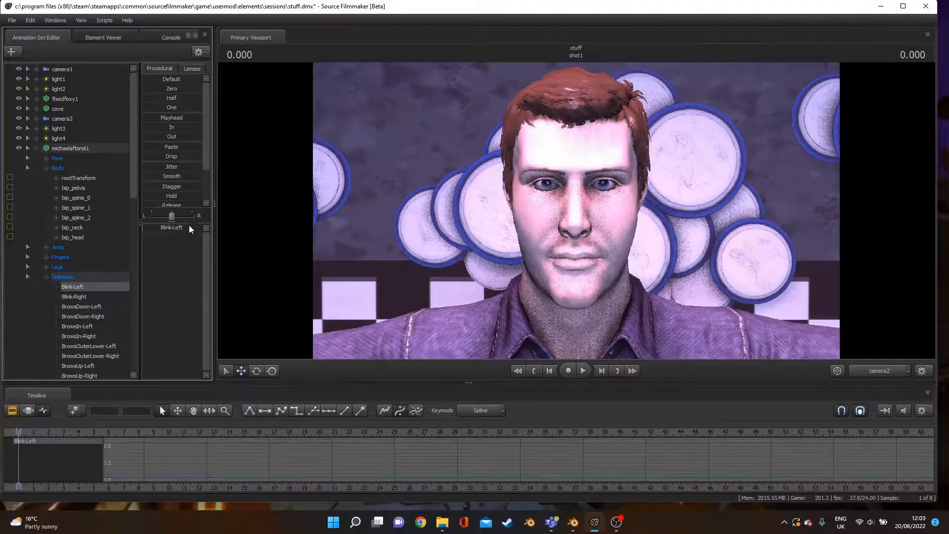
# Examine the facial controls in the michaelaftonsl1 model's Unknown group, including Blink-Left, BrowsIn-Left and Frown-Right
pyautogui.moveTo(177, 229); pyautogui.dragTo(143, 228)
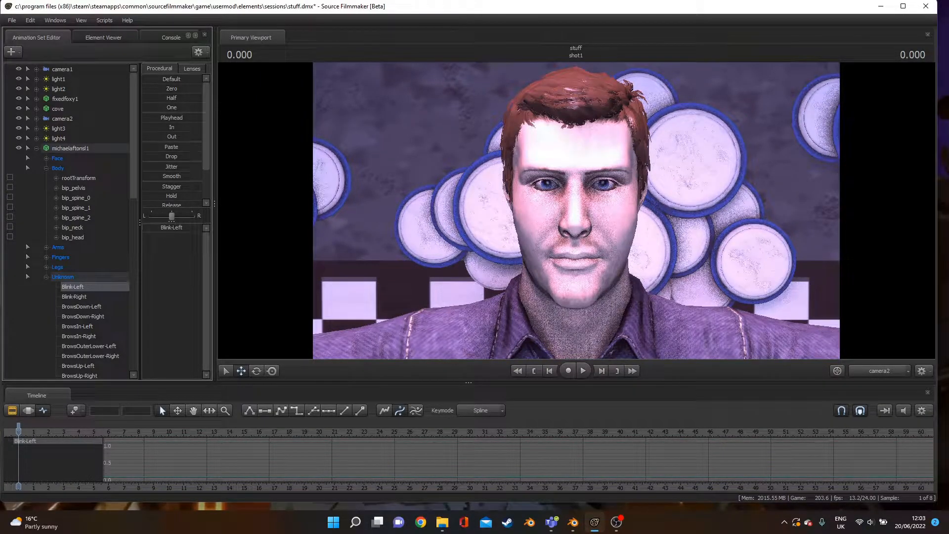
pyautogui.click(94, 327)
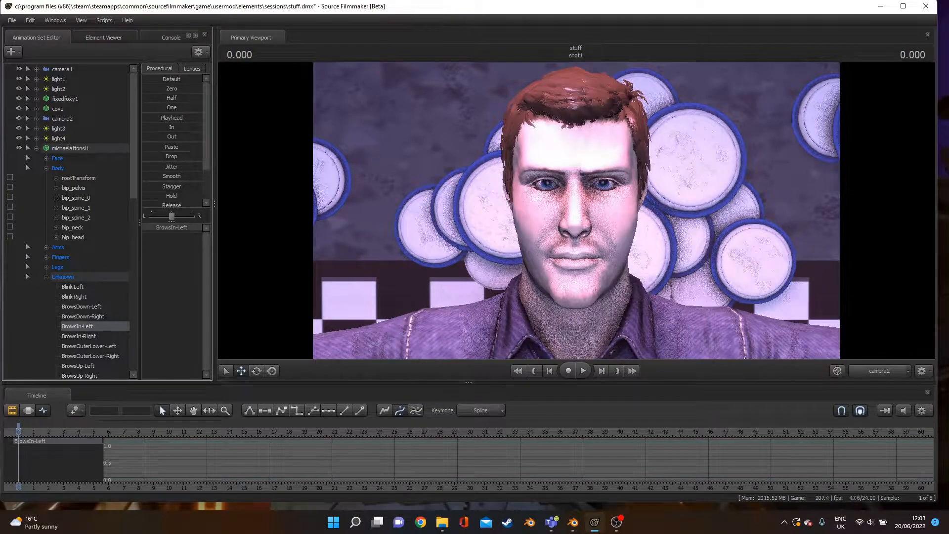
pyautogui.scroll(-3, 91, 356)
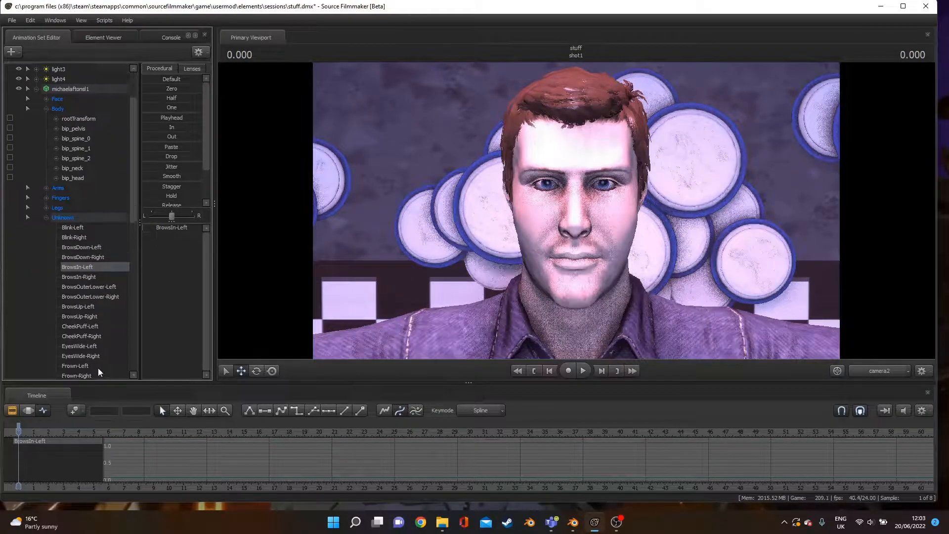
pyautogui.click(90, 356)
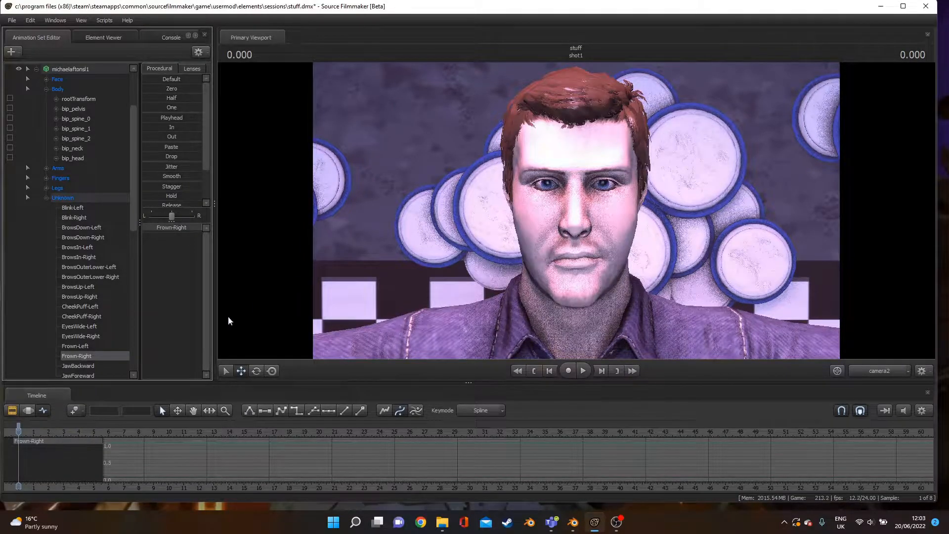
pyautogui.scroll(-6, 90, 361)
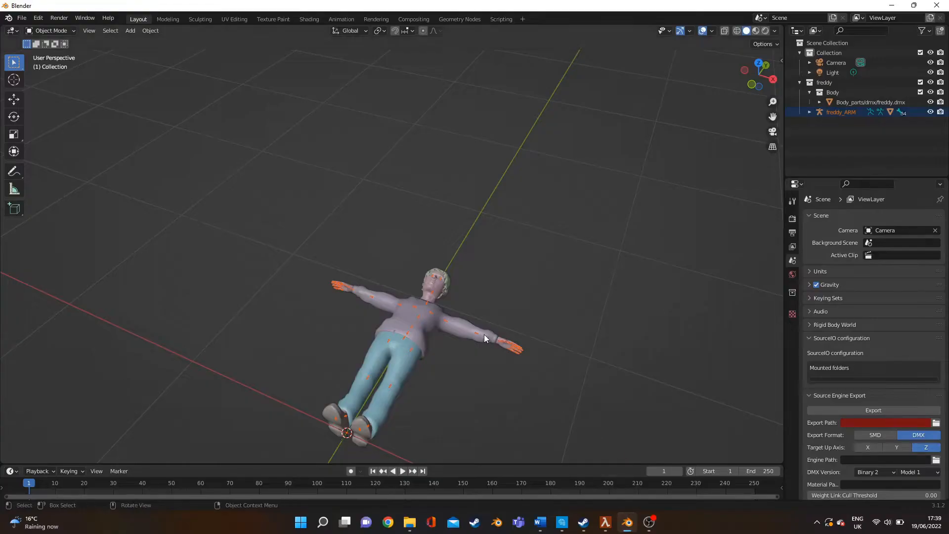
# Rotate the freddy body mesh together with its armature 90° about the X axis so the character stands upright
pyautogui.moveTo(484, 334); pyautogui.dragTo(482, 321, button='middle')
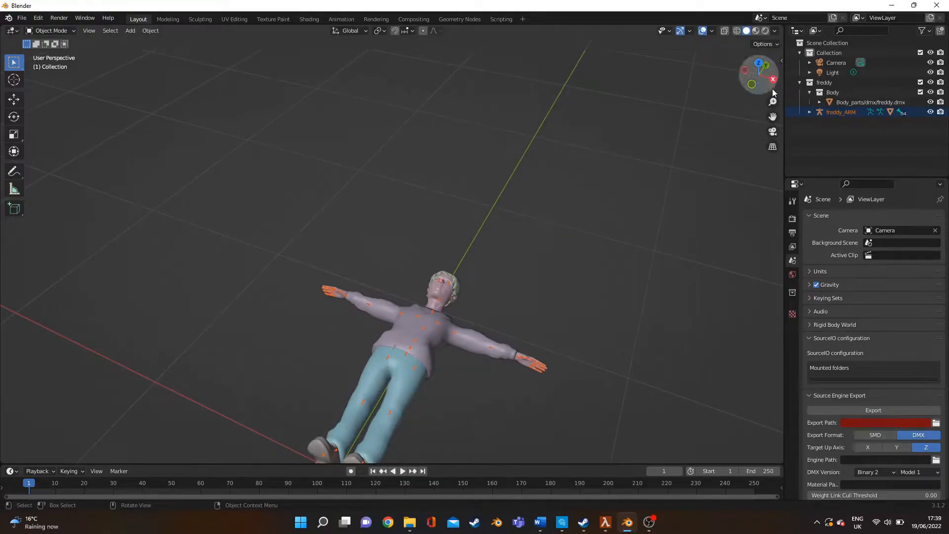
pyautogui.moveTo(773, 116); pyautogui.dragTo(837, 47)
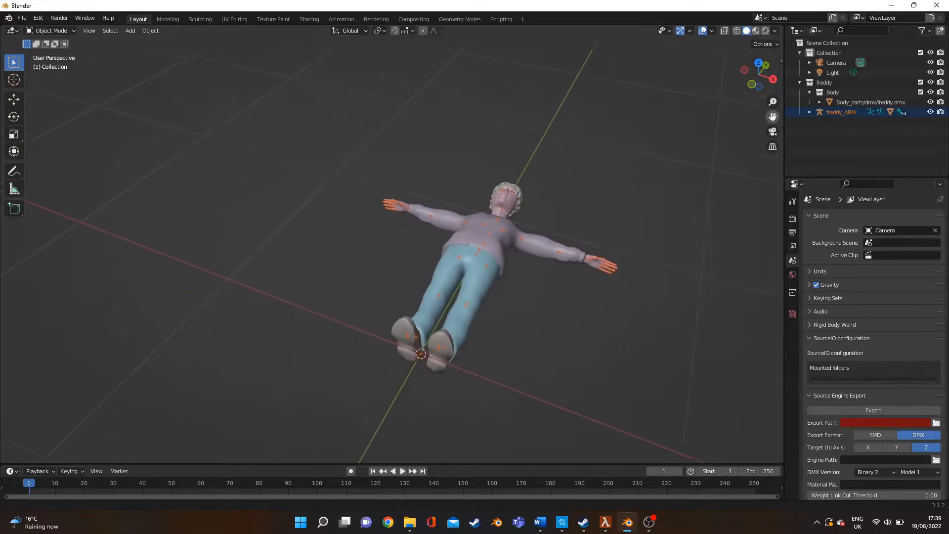
pyautogui.moveTo(466, 377); pyautogui.dragTo(472, 358)
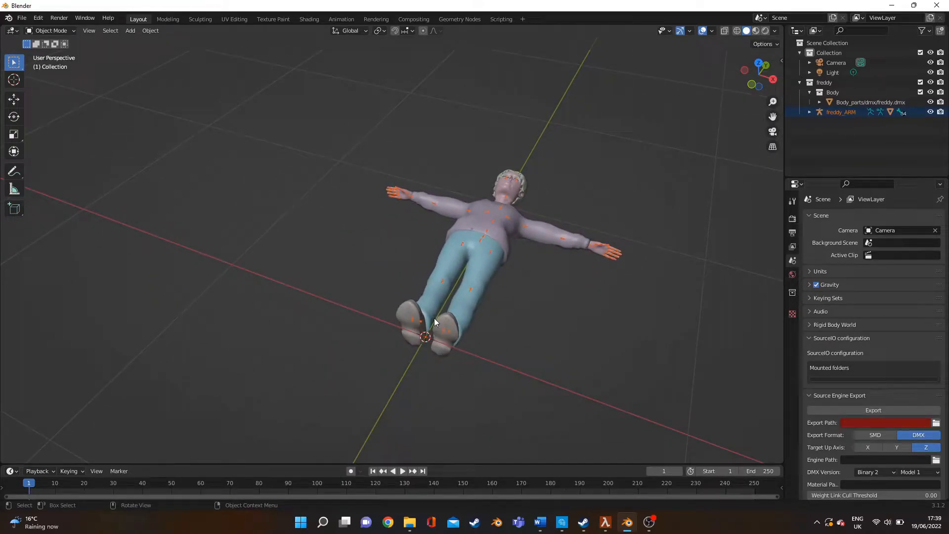
pyautogui.click(476, 275)
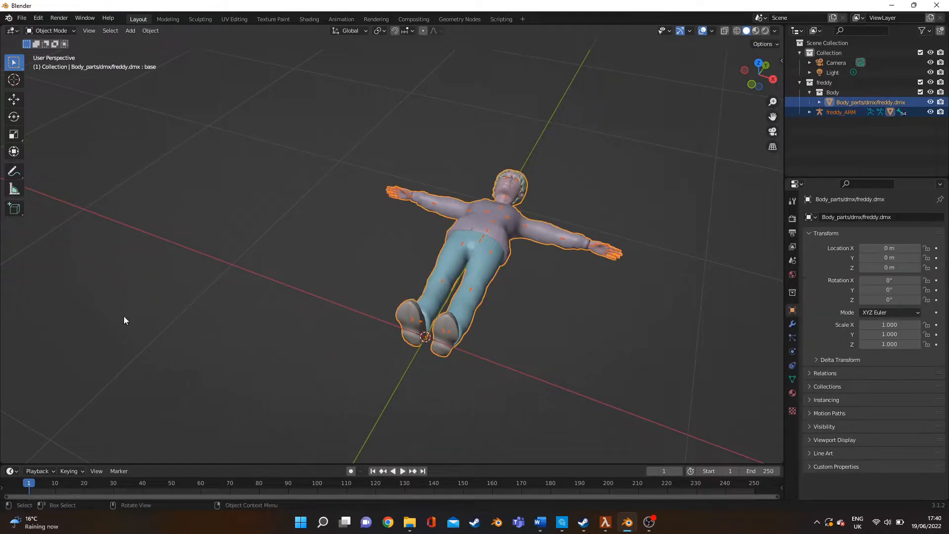
pyautogui.click(14, 116)
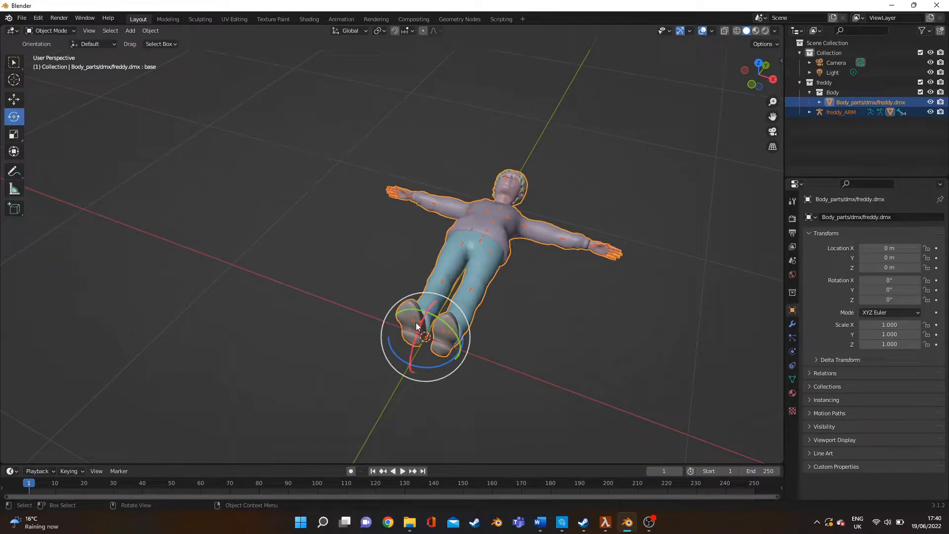
pyautogui.moveTo(415, 324); pyautogui.dragTo(400, 361)
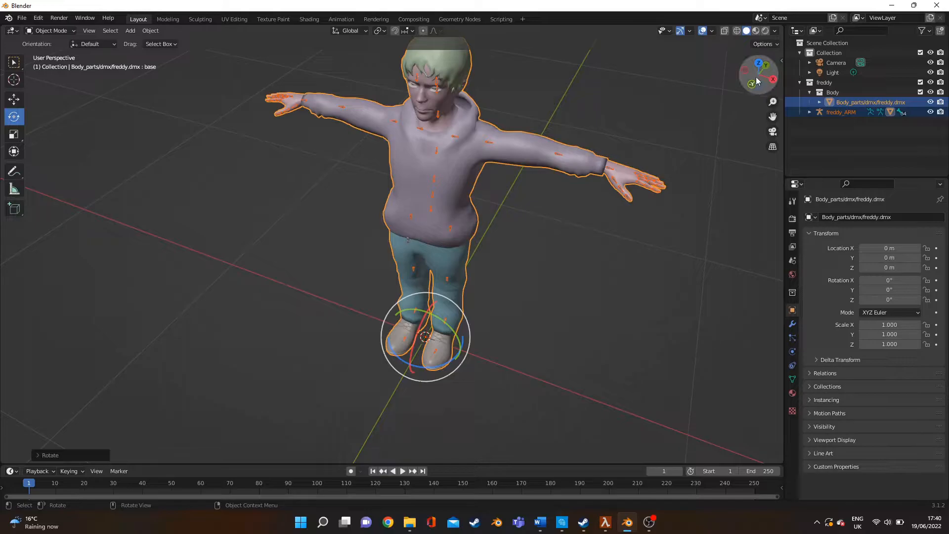
# Check from the right orthographic view how the upright character's feet line up with the ground line
pyautogui.click(772, 79)
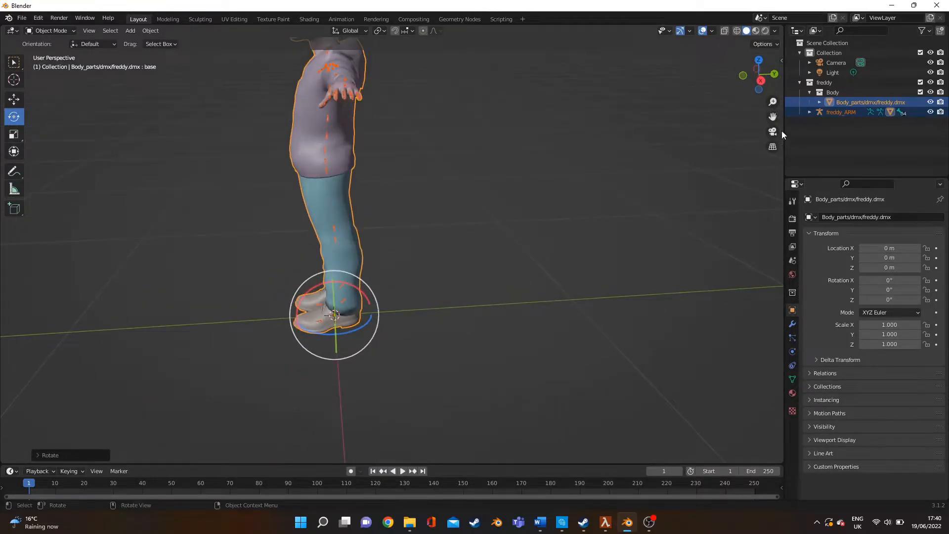
pyautogui.click(759, 74)
pyautogui.moveTo(774, 115); pyautogui.dragTo(853, 102)
pyautogui.scroll(9, 563, 241)
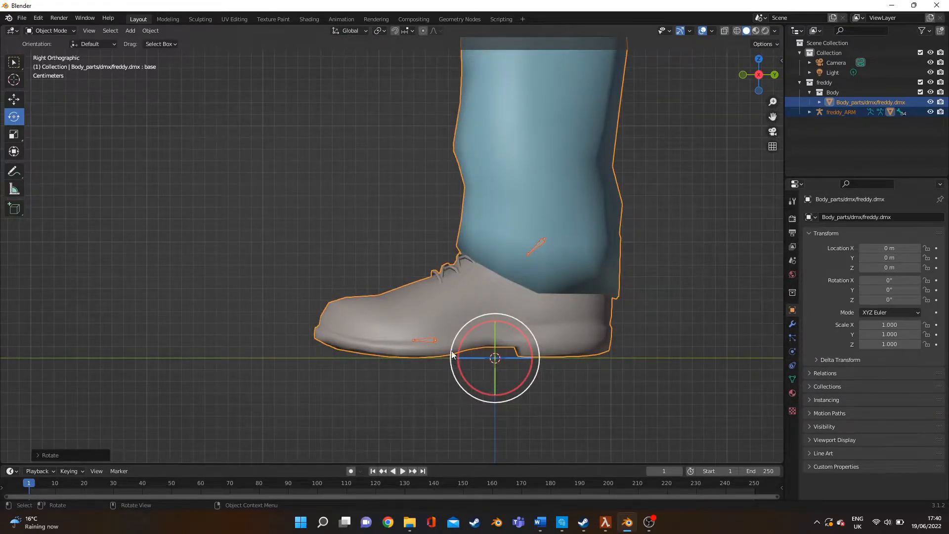
pyautogui.moveTo(468, 334)
pyautogui.mouseDown()
pyautogui.moveTo(460, 340)
pyautogui.moveTo(485, 335)
pyautogui.mouseUp()
# Select the freddy body mesh and armature together and rotate them 90° about the Z axis
pyautogui.click(695, 298)
pyautogui.moveTo(696, 297); pyautogui.dragTo(605, 301, button='middle')
pyautogui.moveTo(772, 109); pyautogui.dragTo(773, 500)
pyautogui.scroll(1, 493, 212)
pyautogui.click(530, 278)
pyautogui.keyDown('shift'); pyautogui.click(492, 296); pyautogui.keyUp('shift')
pyautogui.scroll(-5, 510, 302)
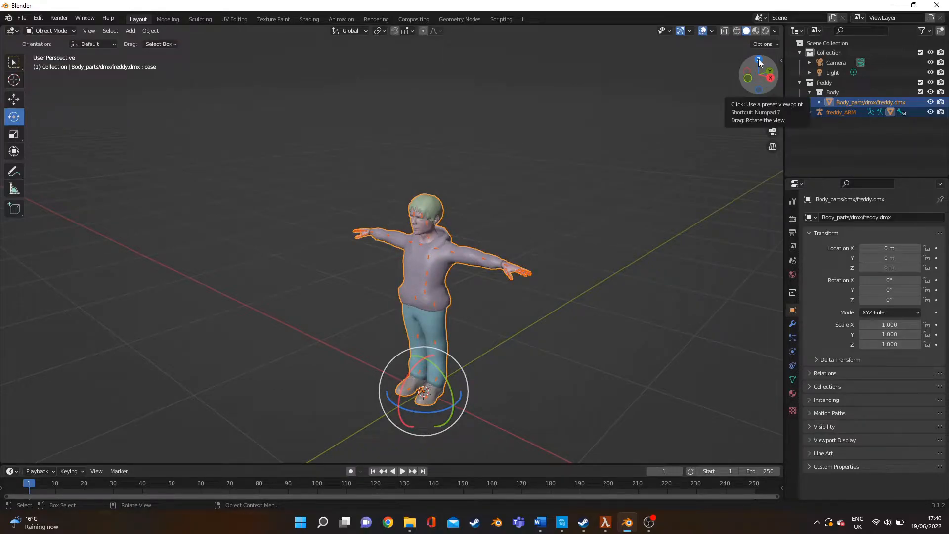
pyautogui.click(771, 78)
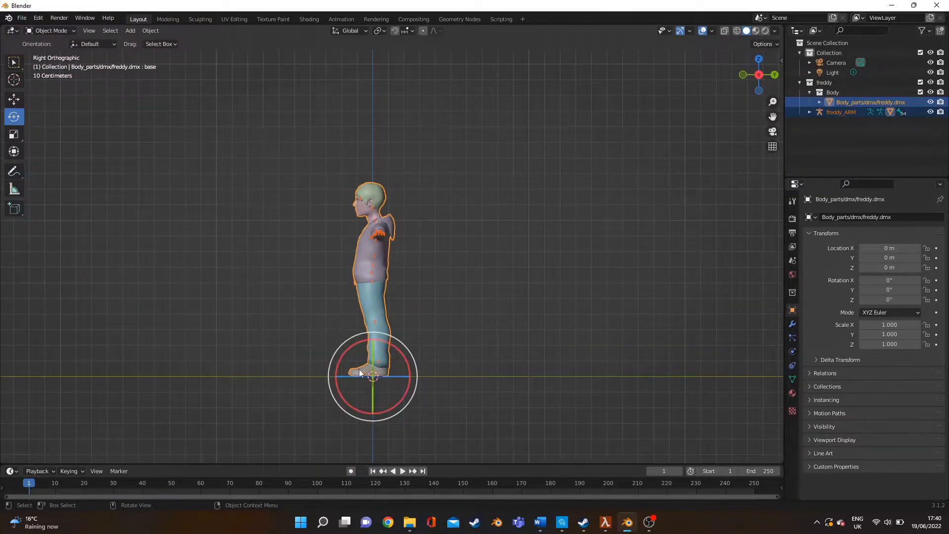
pyautogui.press('r')
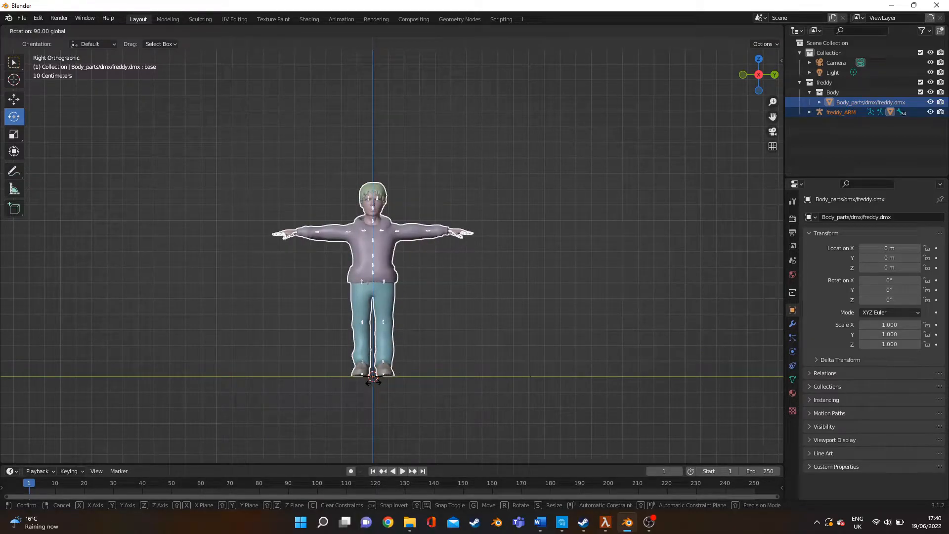
pyautogui.click(373, 381)
pyautogui.scroll(6, 409, 220)
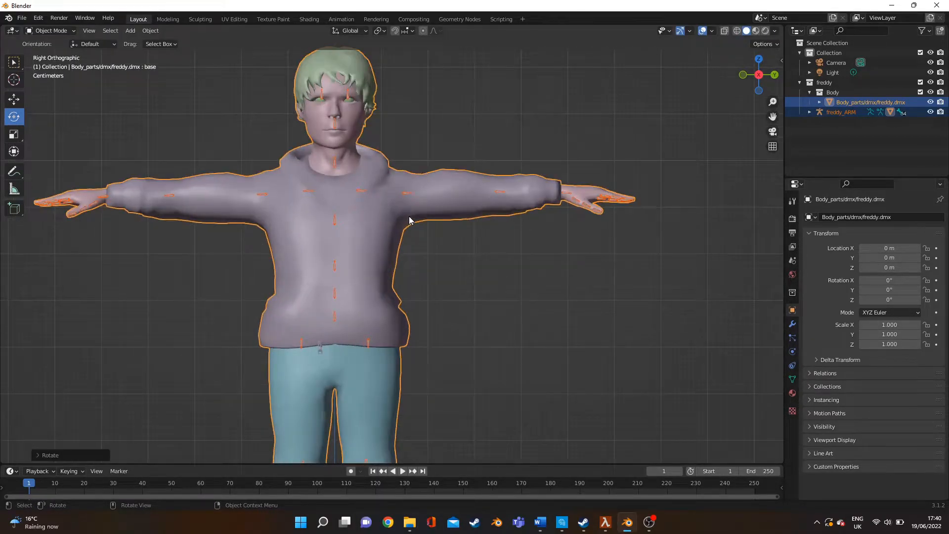
pyautogui.moveTo(438, 234); pyautogui.dragTo(536, 275, button='middle')
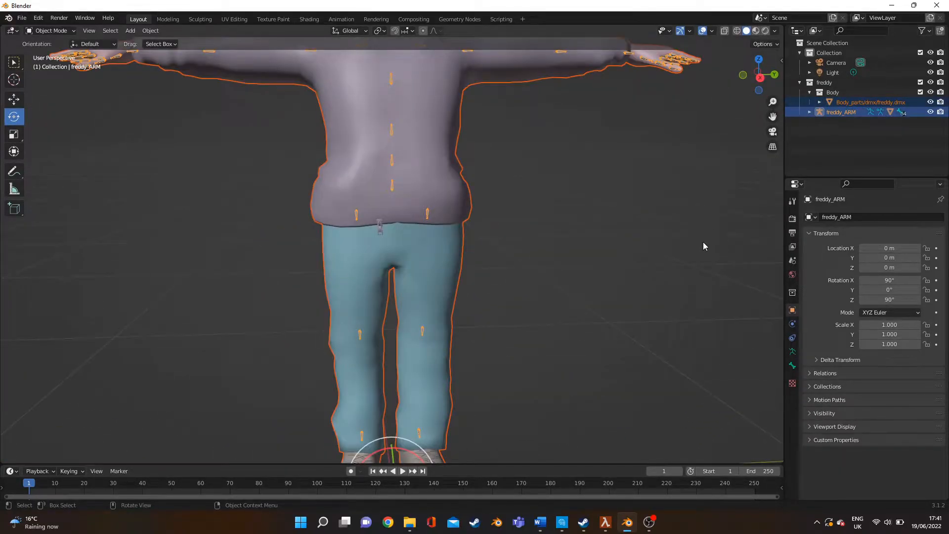
# Inspect the armature data and the body mesh's shape keys, picking the Blink-Left key
pyautogui.click(794, 351)
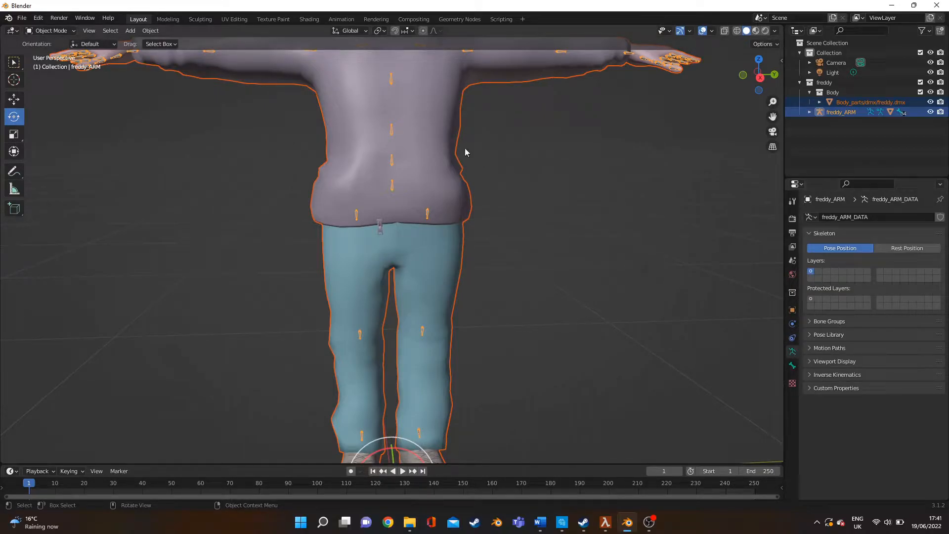
pyautogui.click(429, 151)
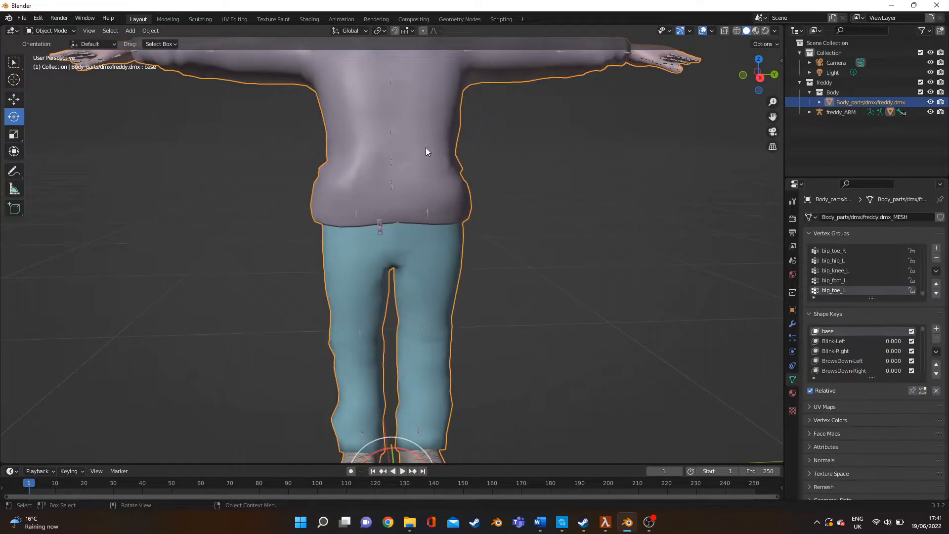
pyautogui.click(857, 340)
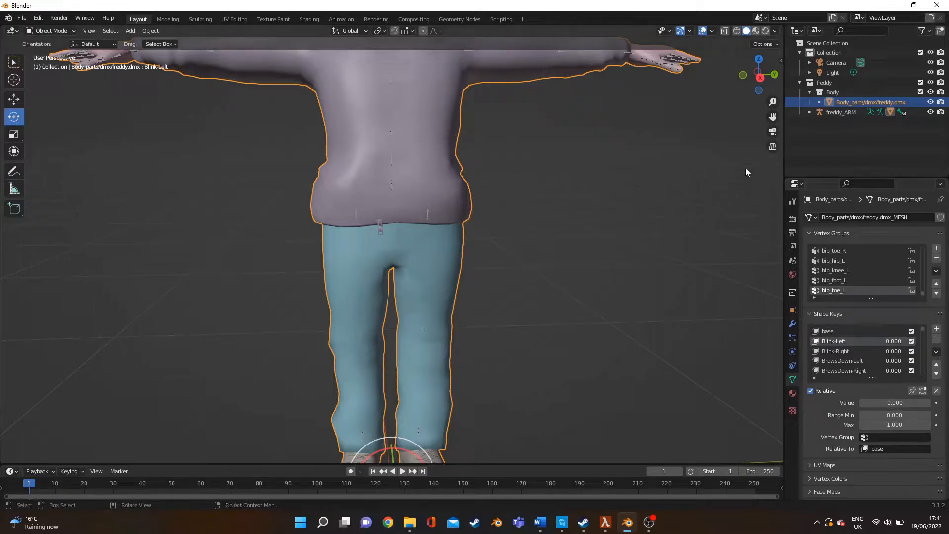
pyautogui.moveTo(773, 116); pyautogui.dragTo(773, 455)
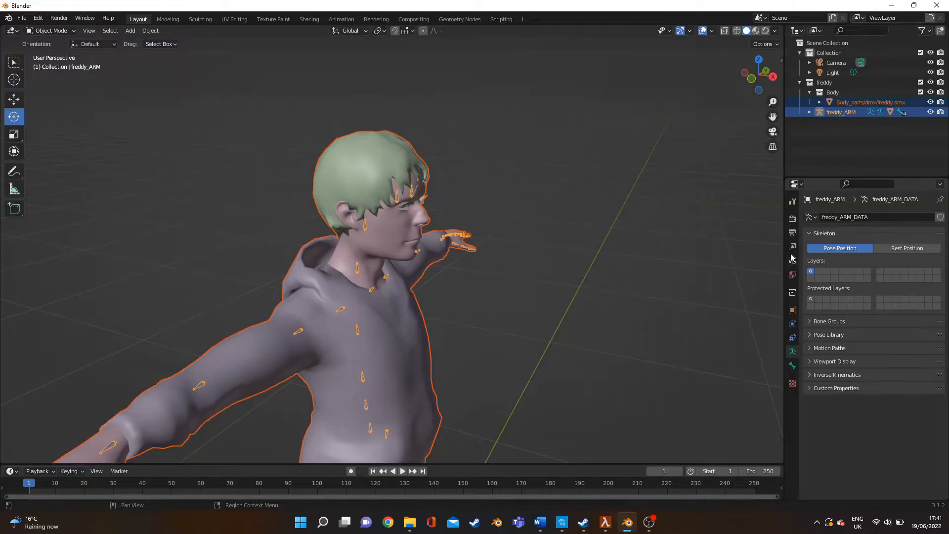
# In the scene's Source Engine Export settings, set the DMX version to Binary 9 and Model 22
pyautogui.click(792, 261)
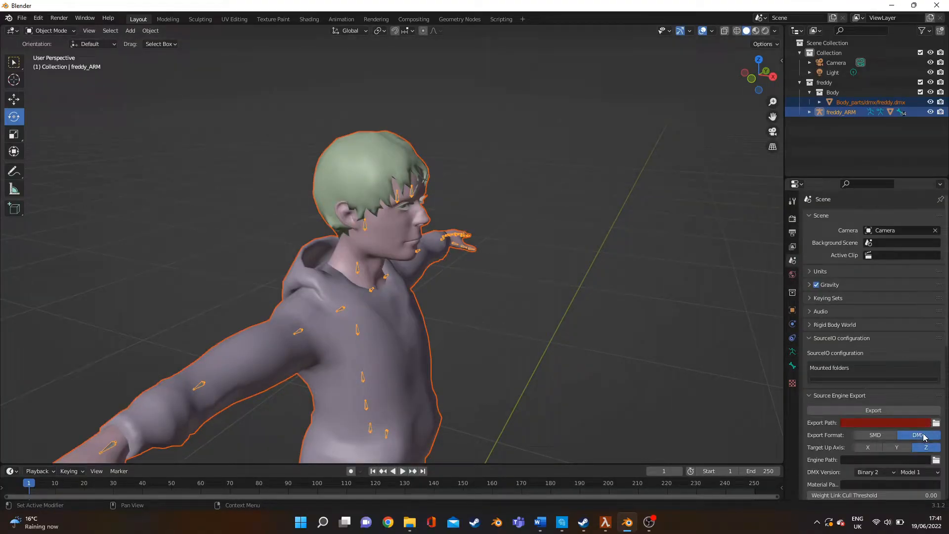
pyautogui.click(871, 473)
pyautogui.click(860, 407)
pyautogui.click(919, 472)
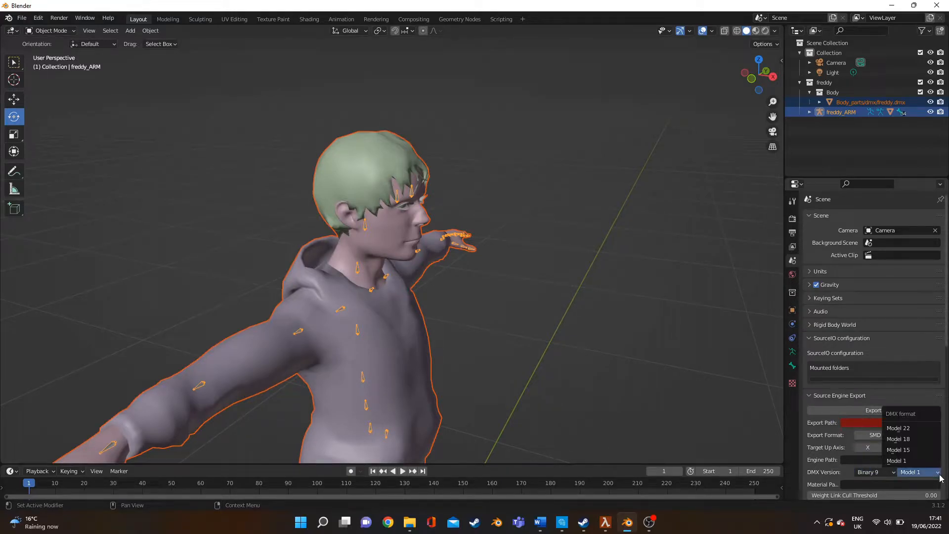
pyautogui.click(924, 429)
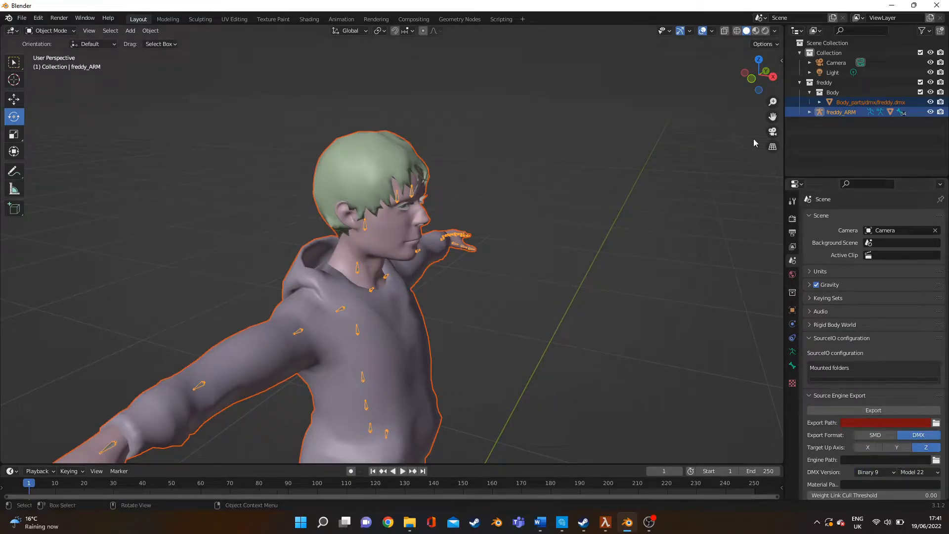
# Start choosing the export path and go to the folder C:\Program Files (x86)\Steam\steamapps\common\Half-Life Alyx
pyautogui.moveTo(773, 116); pyautogui.dragTo(780, 37)
pyautogui.scroll(-1, 498, 284)
pyautogui.scroll(1, 498, 283)
pyautogui.click(936, 422)
pyautogui.click(500, 128)
pyautogui.write('C:\\Program Files (x86)\\Steam\\steamapps\\common\\Half-Life Alyx')
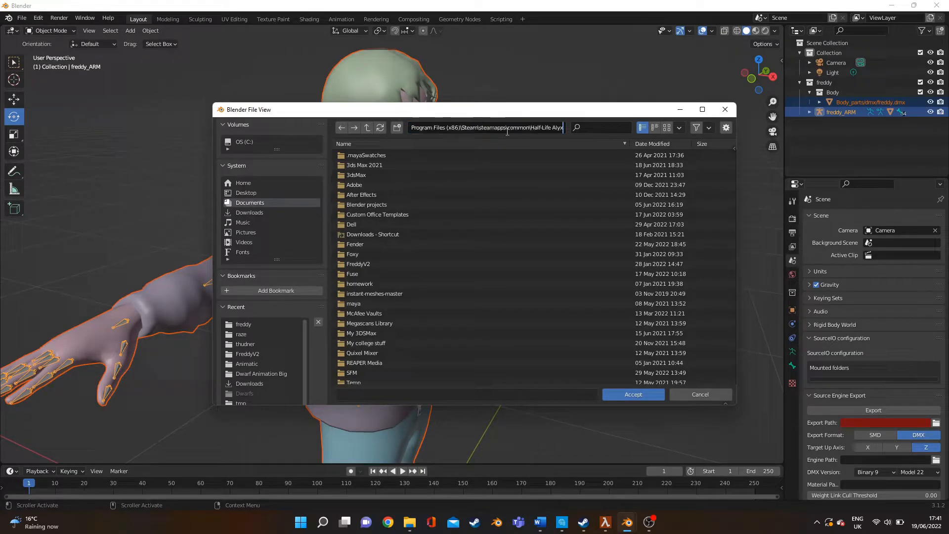
pyautogui.click(643, 396)
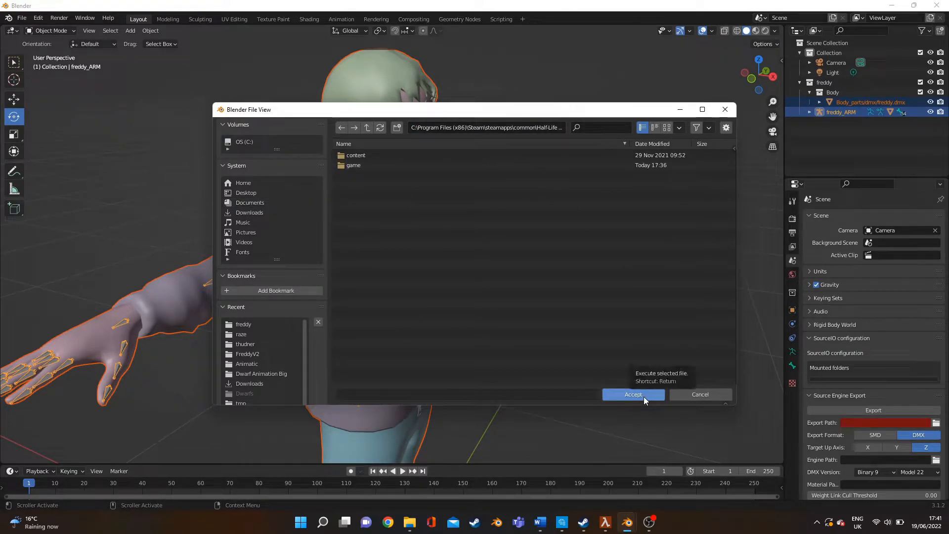
# Set the export path to the alive\freddy_kid folder under content\hlvr_addons\source2filmmaker\models and start the DMX export
pyautogui.doubleClick(386, 154)
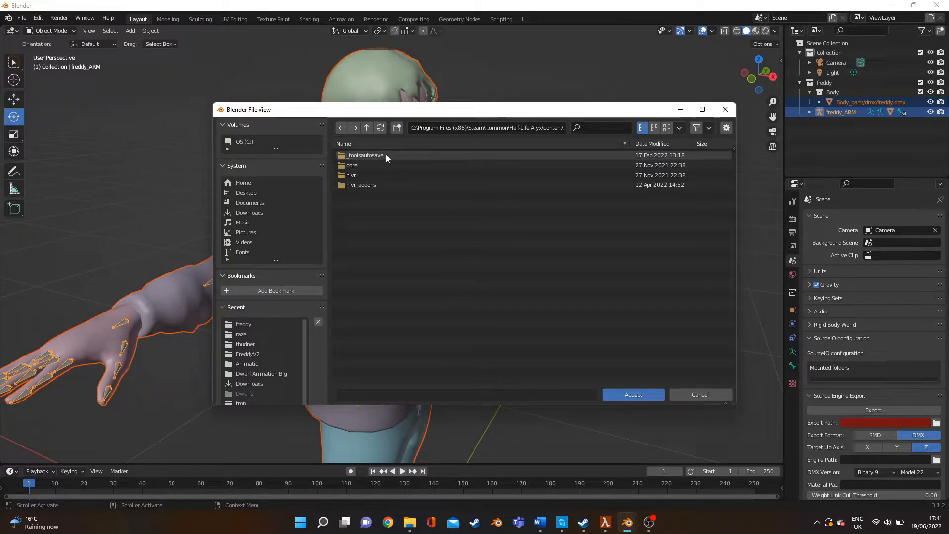
pyautogui.doubleClick(376, 185)
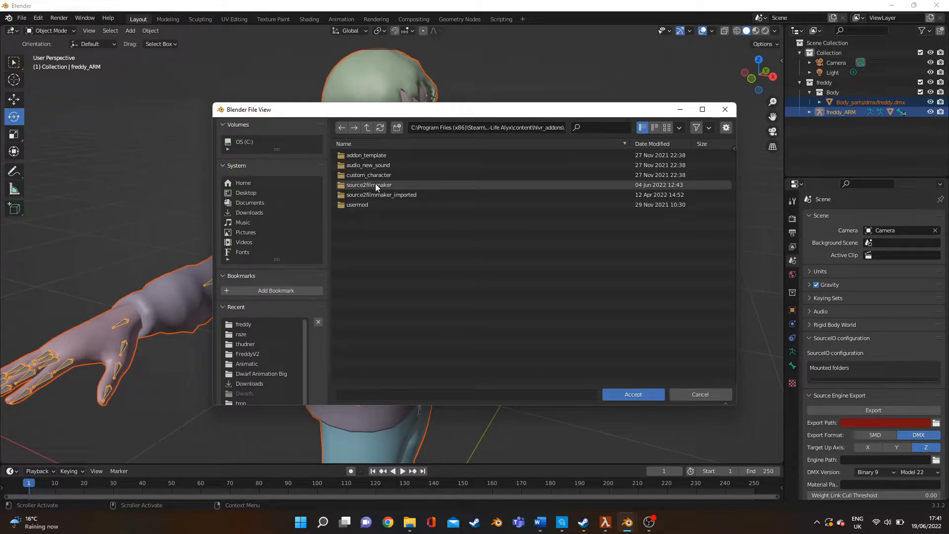
pyautogui.doubleClick(376, 186)
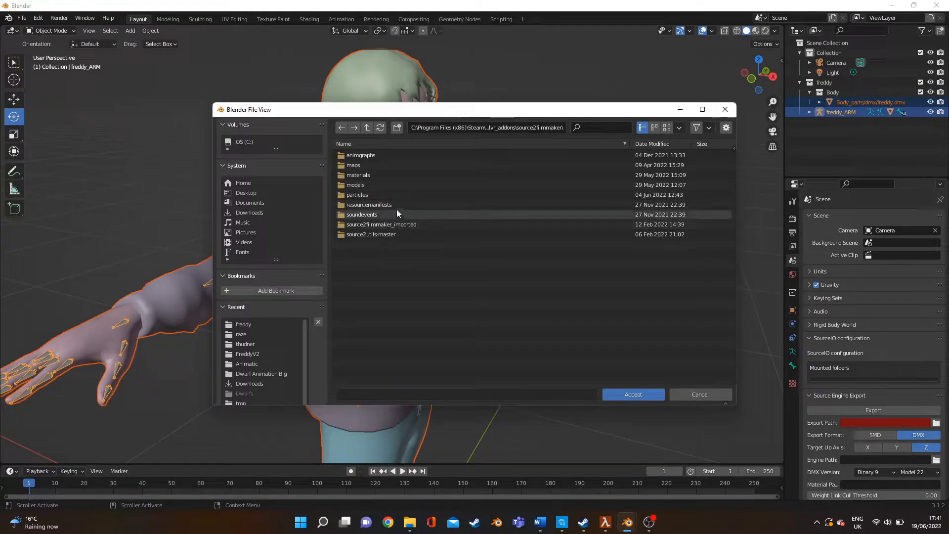
pyautogui.doubleClick(411, 184)
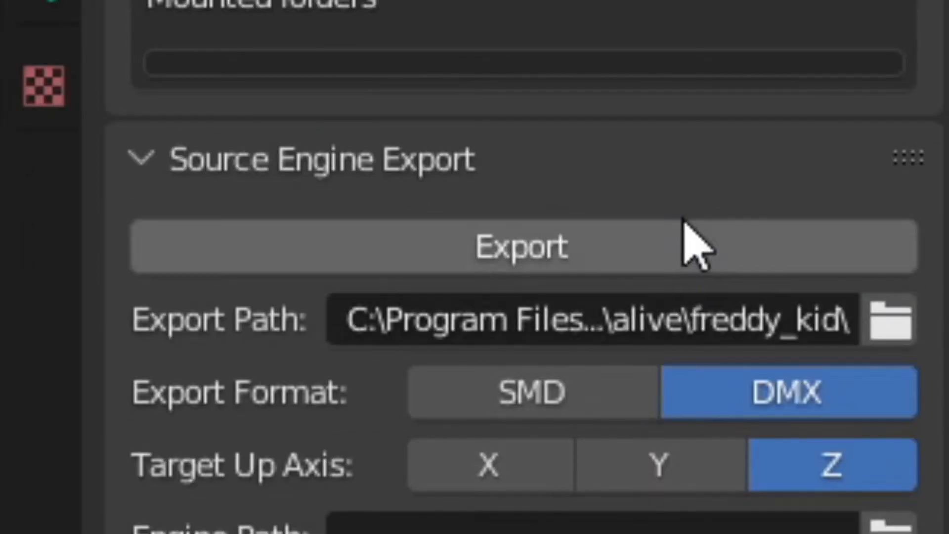
pyautogui.click(683, 225)
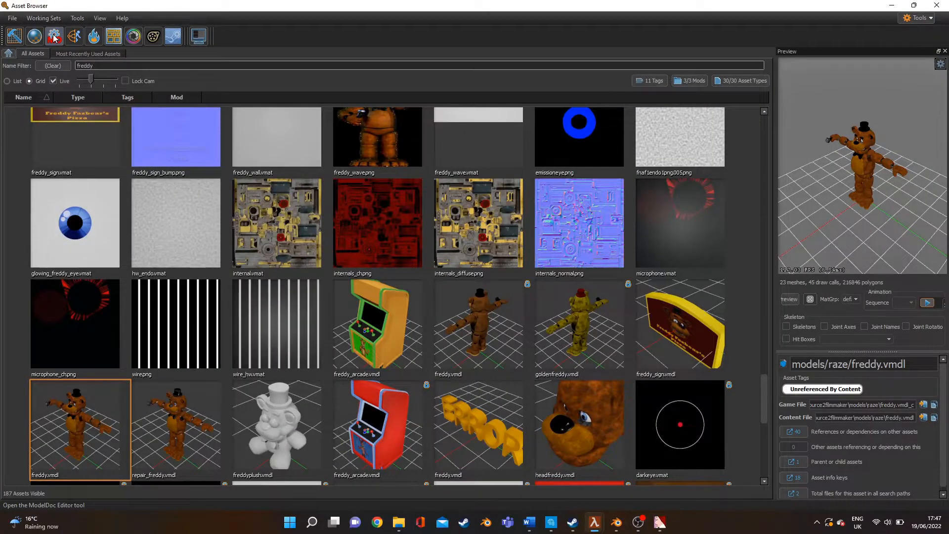
# Open the ModelDoc Editor from the Asset Browser and create a new model document
pyautogui.click(54, 38)
pyautogui.click(16, 25)
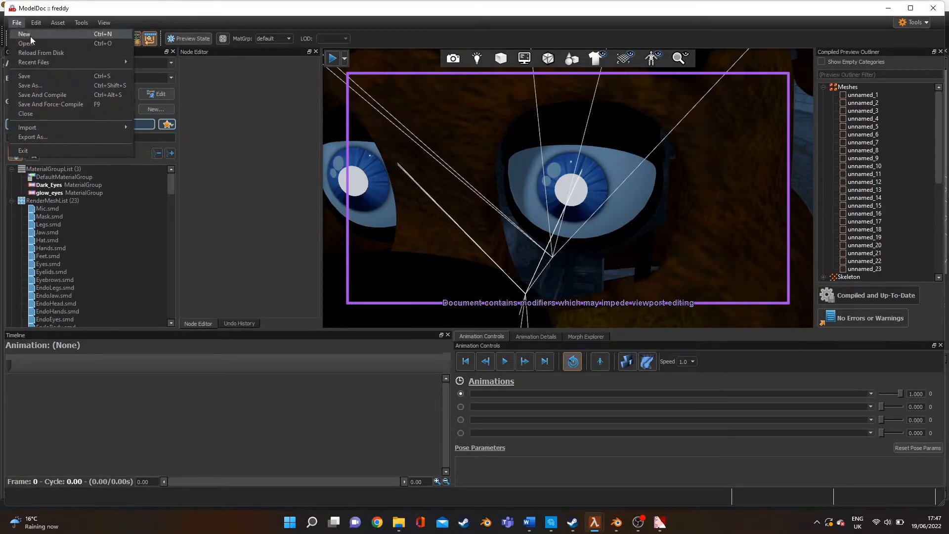
pyautogui.click(52, 44)
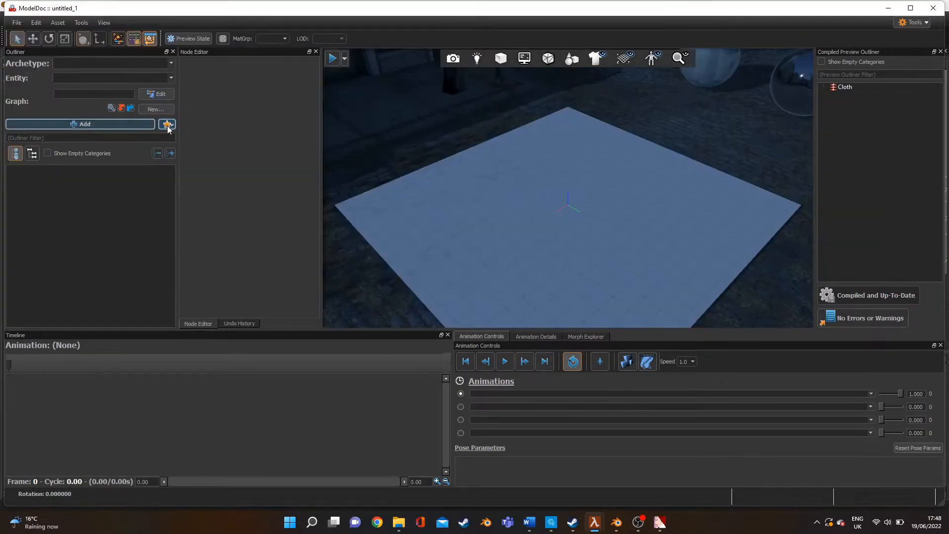
# Add the mesh file Body.dmx from the freddy_kid folder to the model document
pyautogui.click(167, 124)
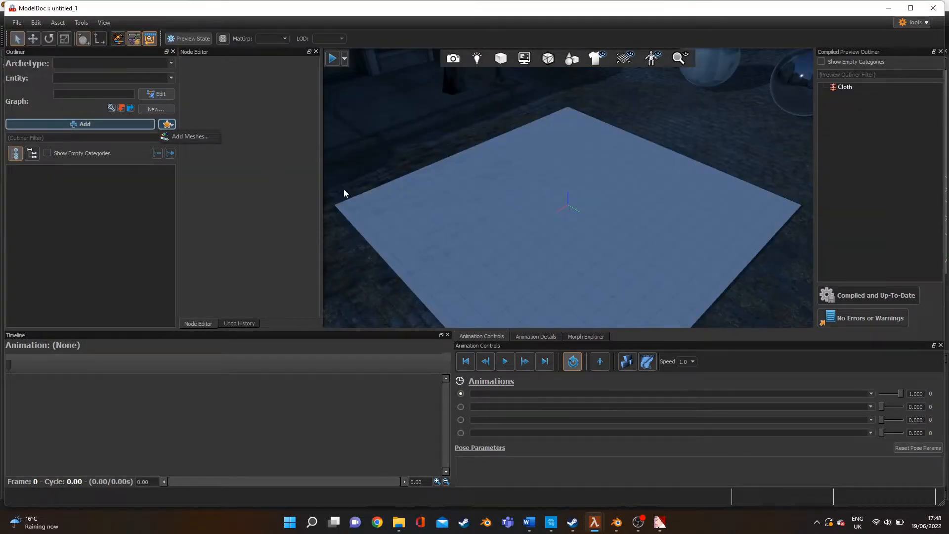
pyautogui.click(190, 137)
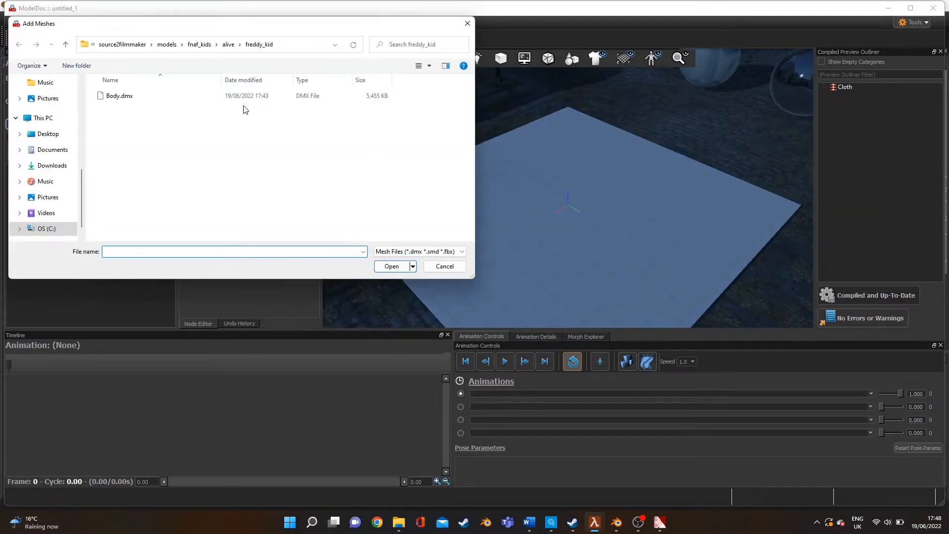
pyautogui.click(247, 97)
pyautogui.click(392, 266)
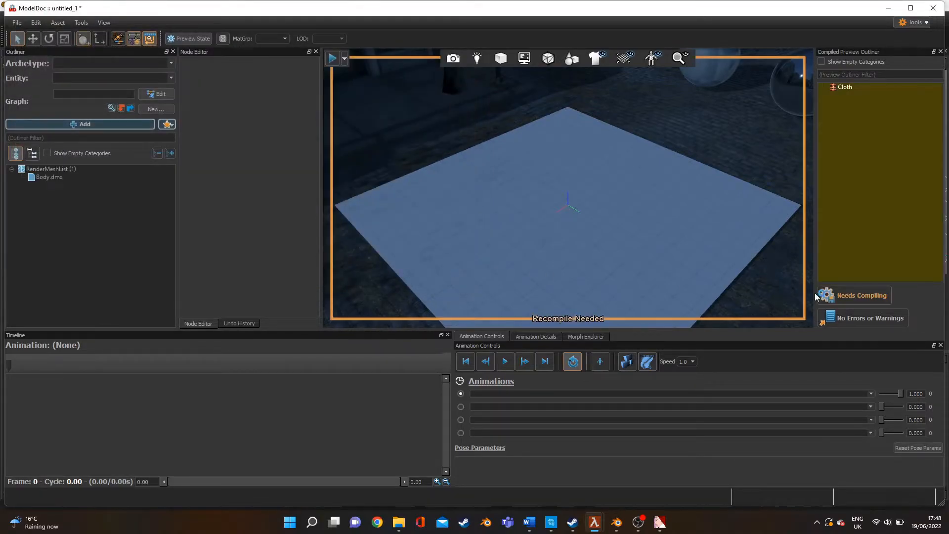
# Compile the model, saving the document as freddy_kid in the models\fnaf_kids\alive\freddy_kid folder
pyautogui.click(868, 296)
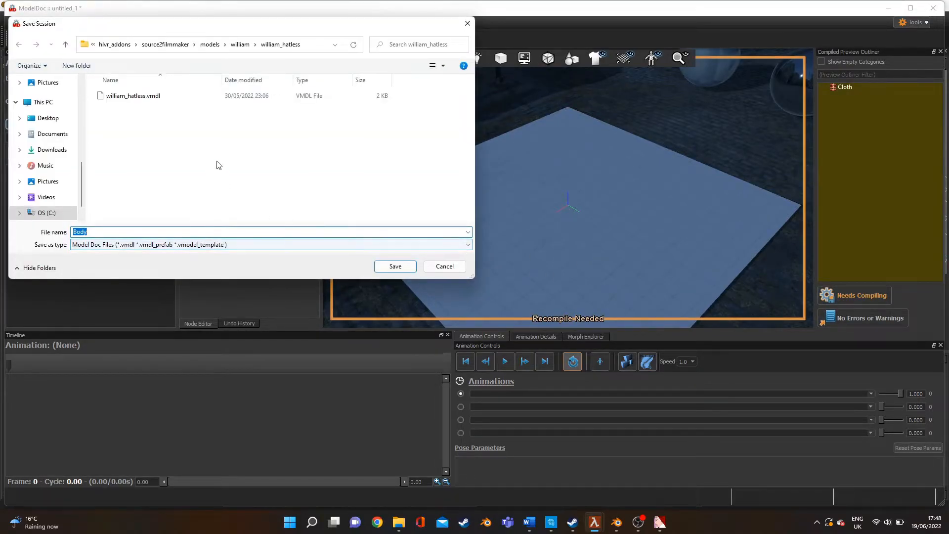
pyautogui.click(240, 45)
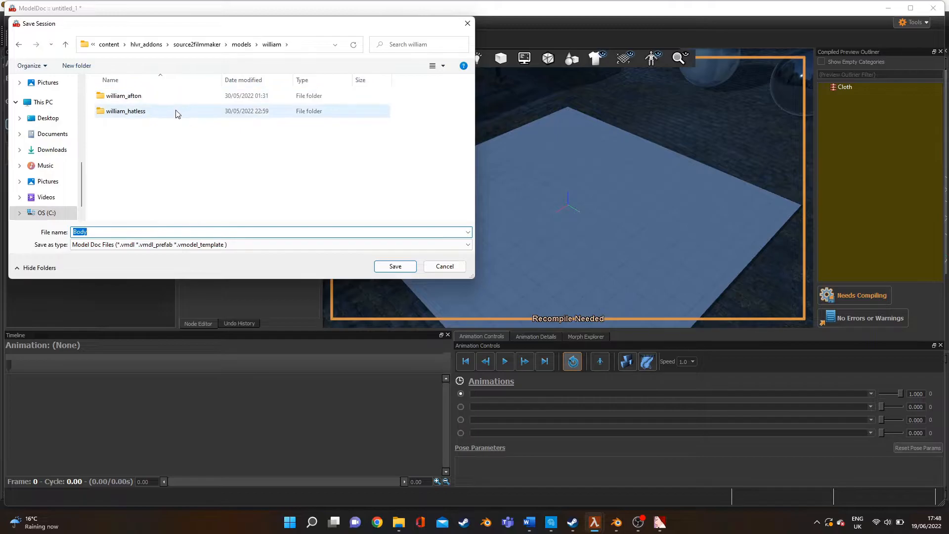
pyautogui.click(242, 45)
pyautogui.scroll(-2, 144, 163)
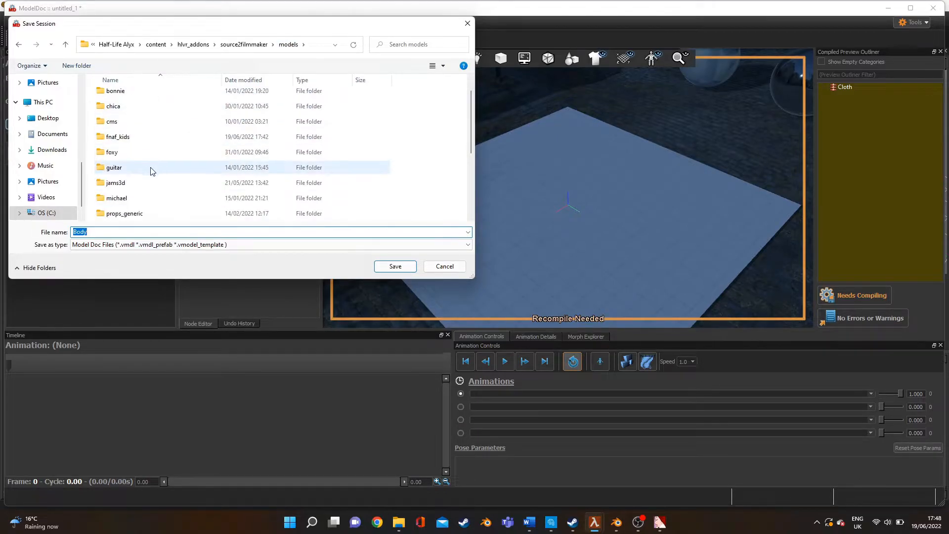
pyautogui.scroll(-2, 144, 199)
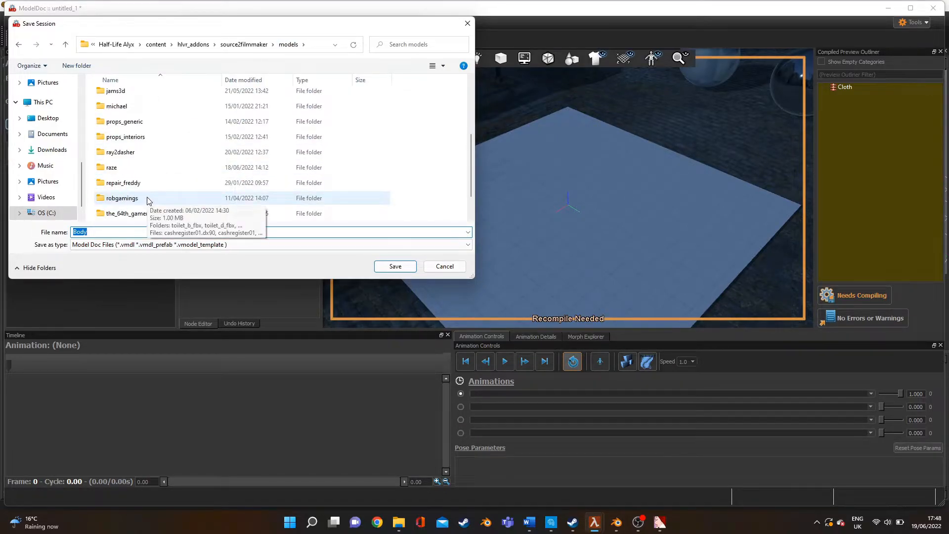
pyautogui.scroll(1, 159, 117)
pyautogui.scroll(-1, 158, 116)
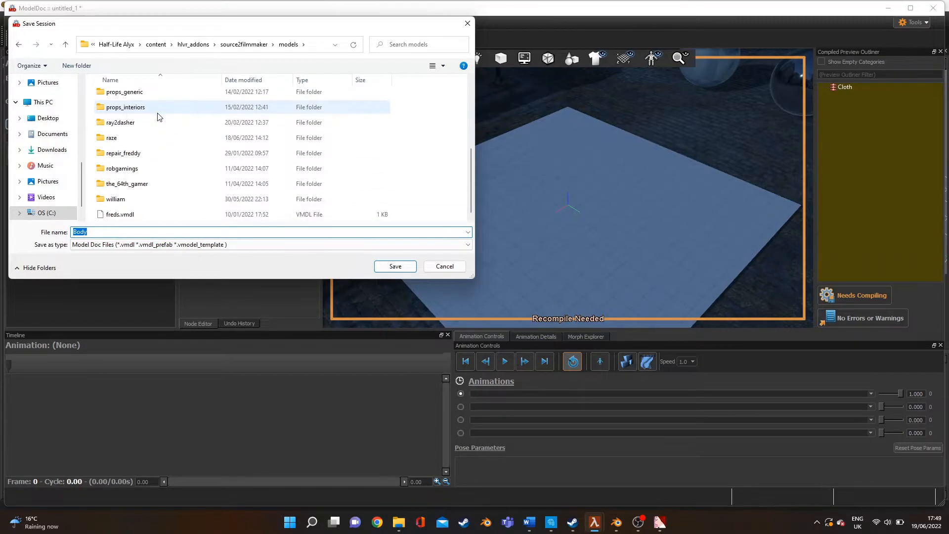
pyautogui.scroll(3, 156, 165)
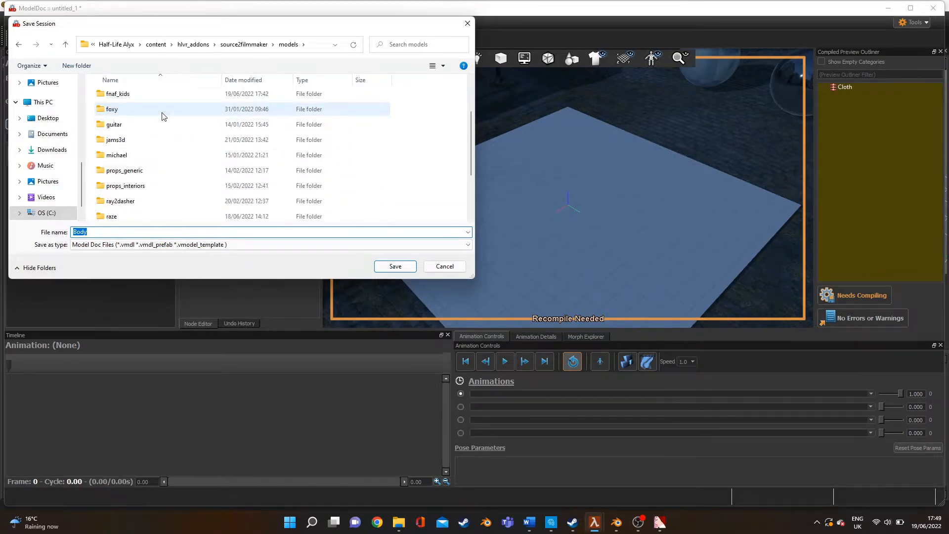
pyautogui.doubleClick(169, 95)
pyautogui.doubleClick(169, 95)
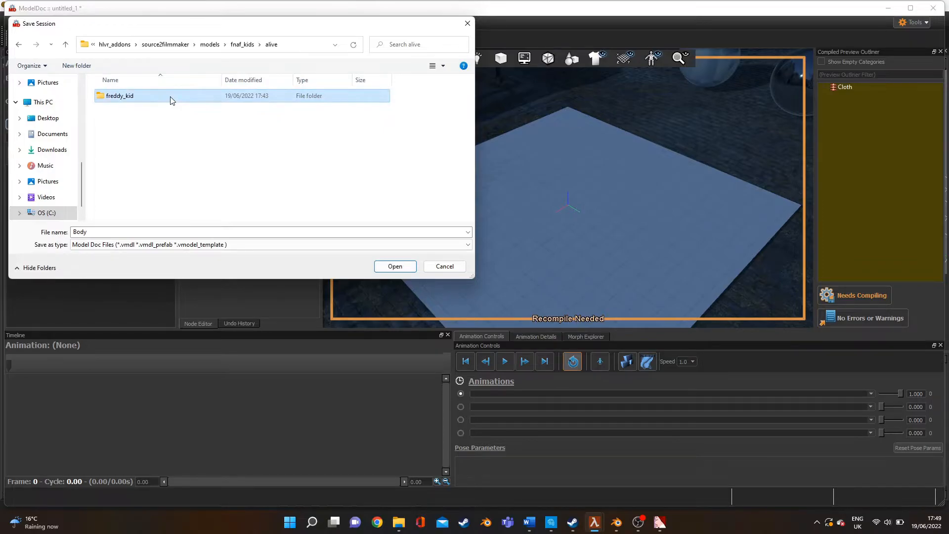
pyautogui.doubleClick(170, 95)
pyautogui.moveTo(331, 231); pyautogui.dragTo(78, 219)
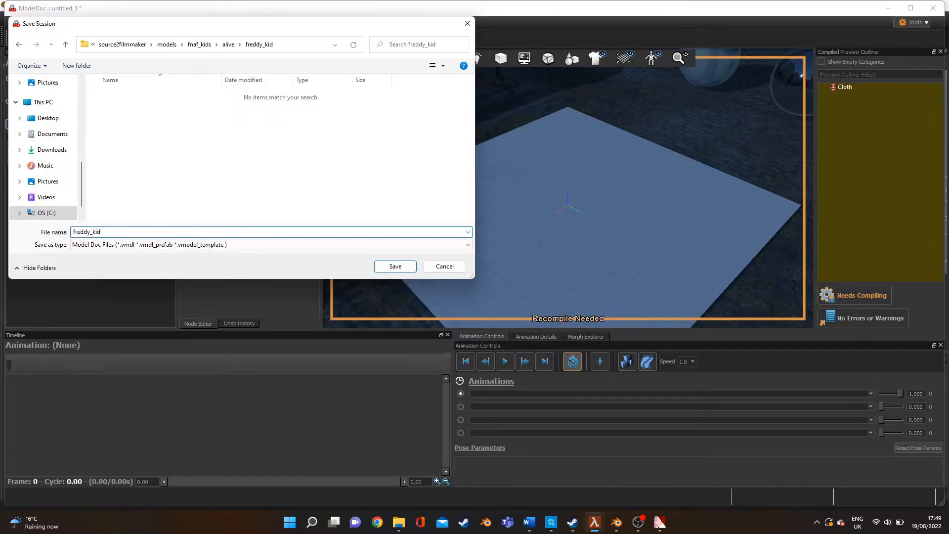
pyautogui.click(395, 267)
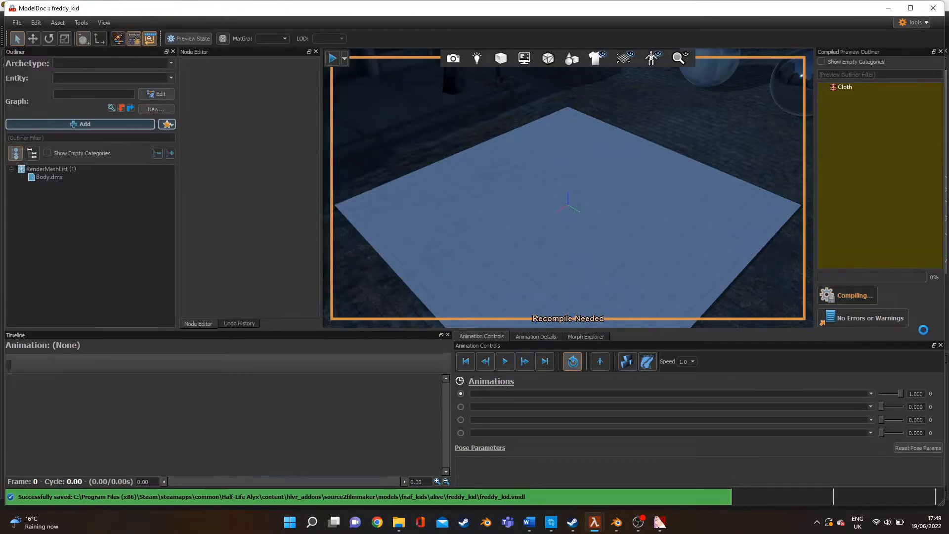
# Set the import scale of the Body.dmx render mesh to 52.5 and recompile the model
pyautogui.moveTo(642, 222); pyautogui.dragTo(354, 224, button='right')
pyautogui.click(55, 179)
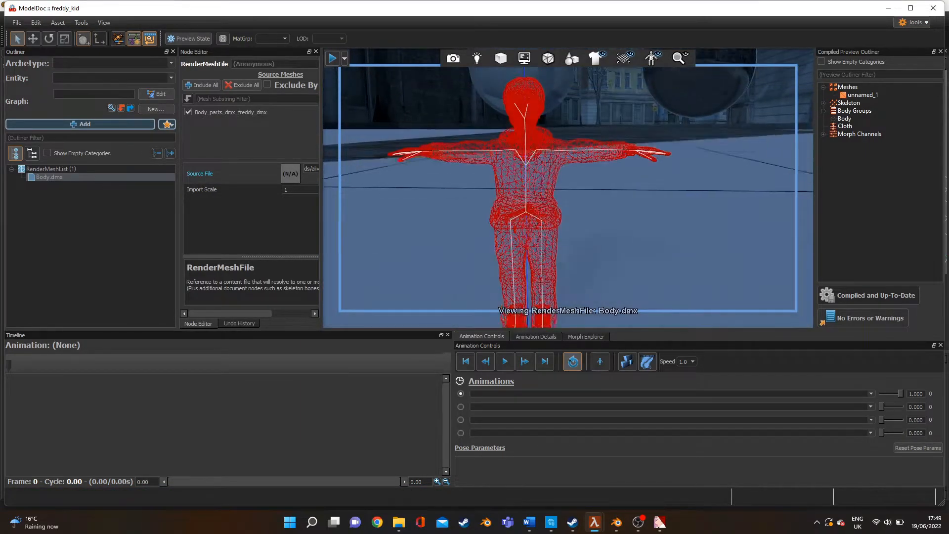
pyautogui.click(297, 189)
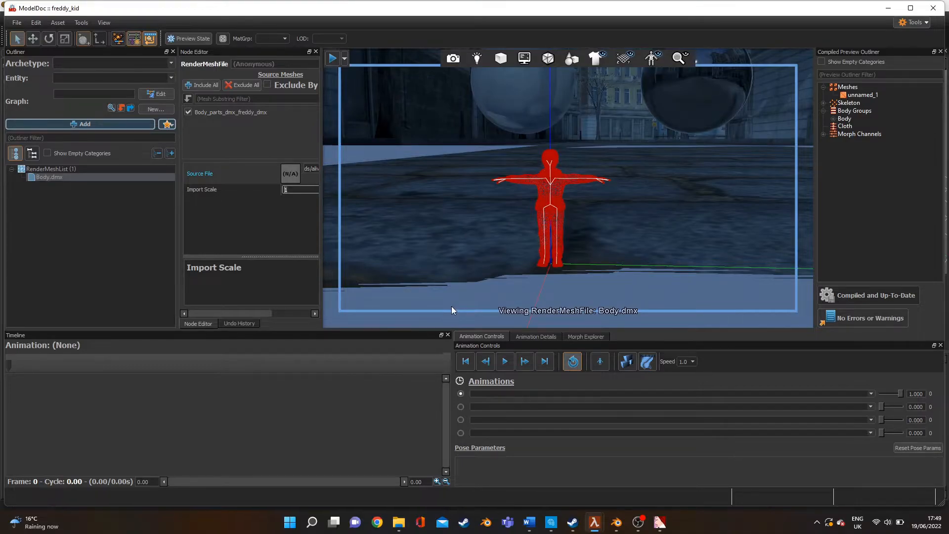
pyautogui.write('52.5')
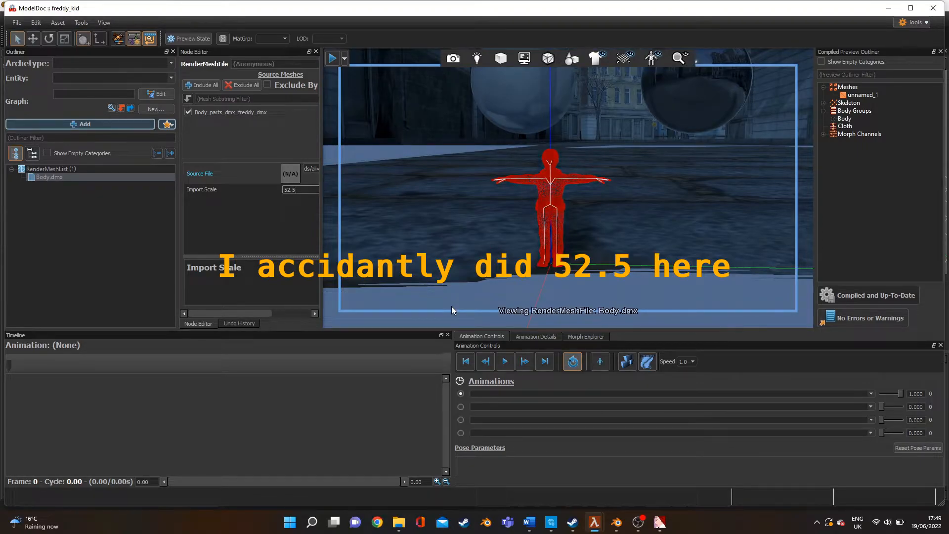
pyautogui.press('Return')
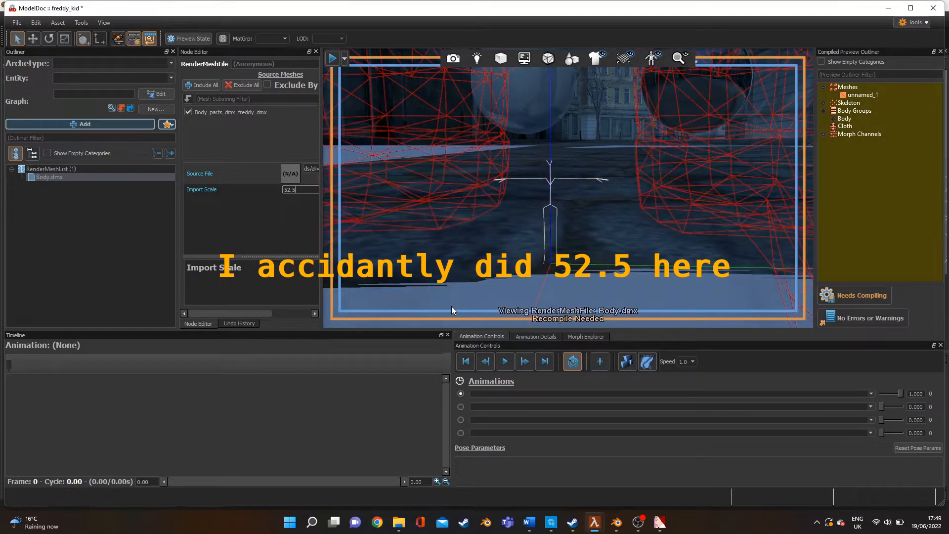
pyautogui.click(868, 297)
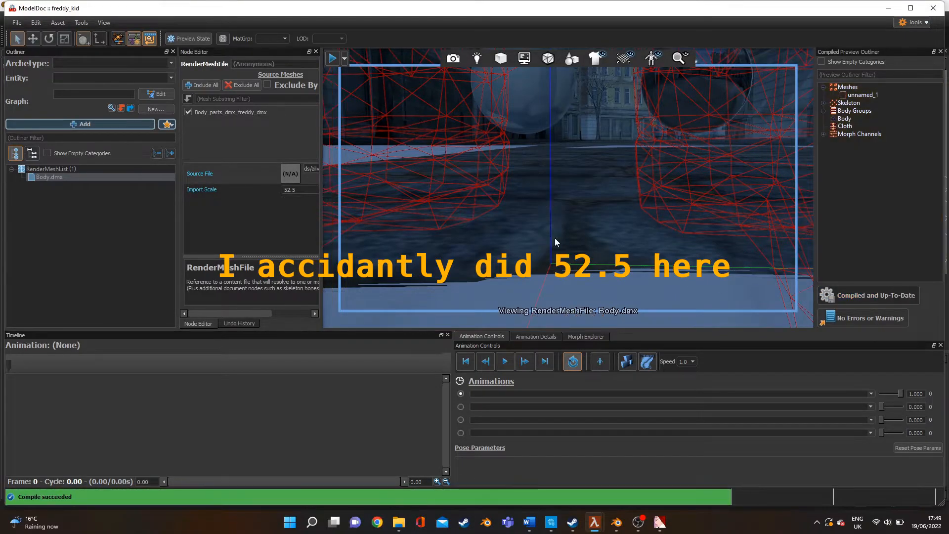
pyautogui.moveTo(555, 238); pyautogui.dragTo(440, 290, button='right')
pyautogui.press('w')
pyautogui.press('s')
# Add a DefaultMaterialGroup node to the model document and save
pyautogui.click(113, 124)
pyautogui.write('d')
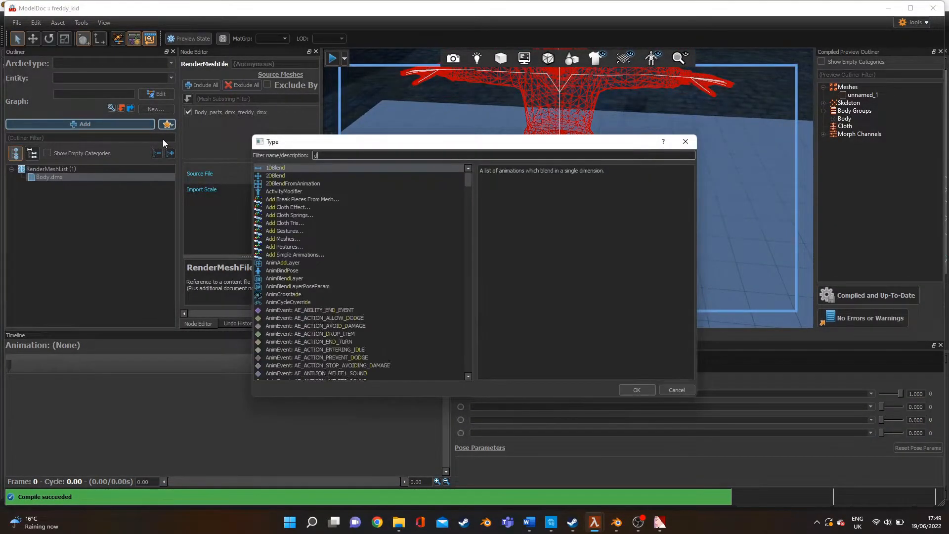
pyautogui.write('efa')
pyautogui.click(307, 199)
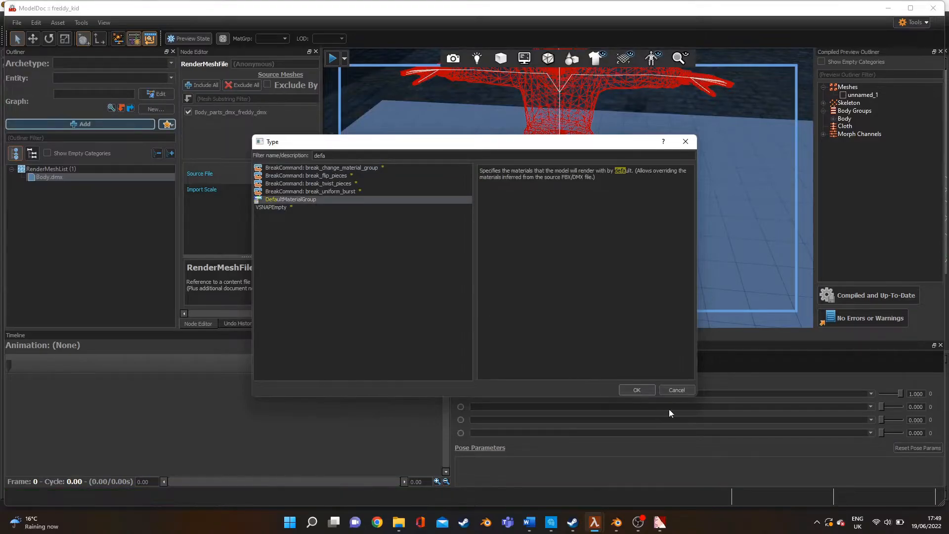
pyautogui.click(647, 392)
pyautogui.hotkey('ctrl', 's')
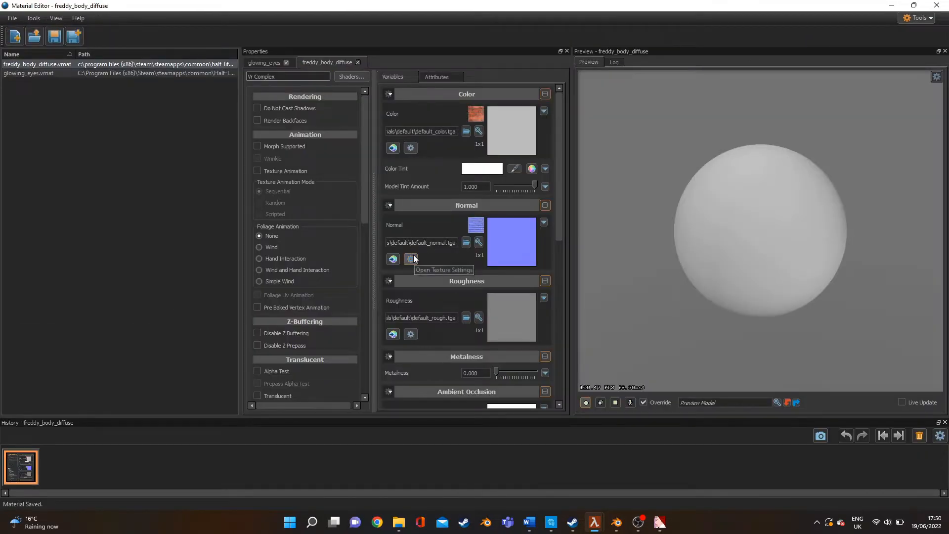
# Start choosing the color texture for freddy_body_diffuse and go to the materials\models\fnaf_kids\alive\freddy folder
pyautogui.click(466, 132)
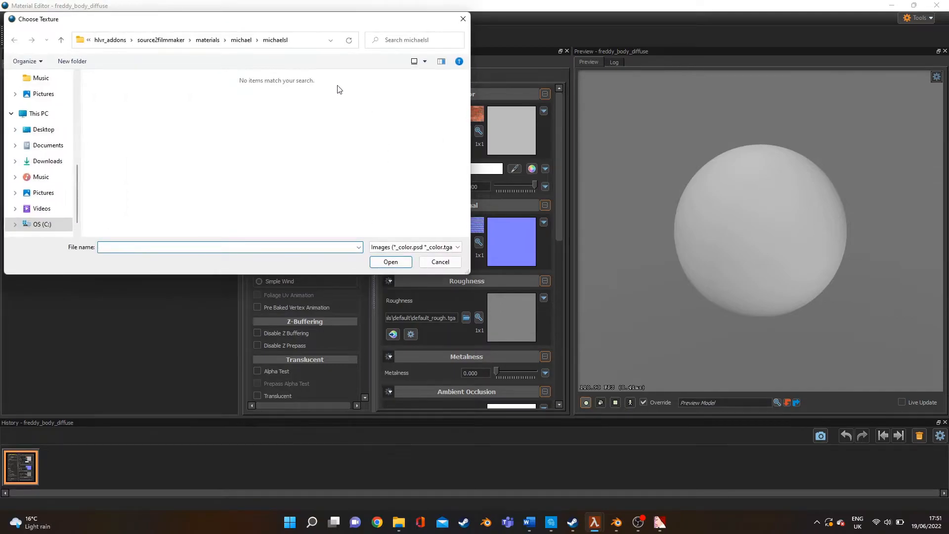
pyautogui.click(208, 40)
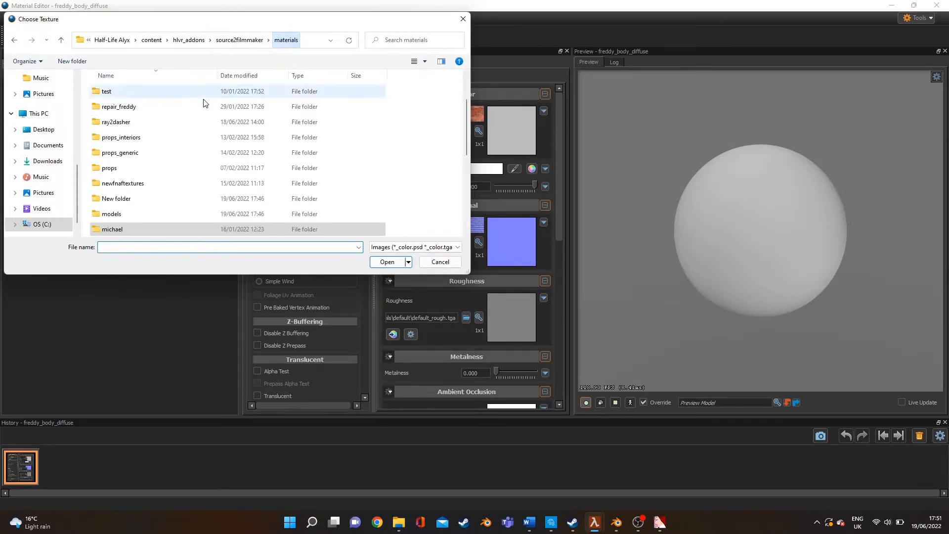
pyautogui.doubleClick(143, 213)
pyautogui.doubleClick(165, 92)
pyautogui.doubleClick(167, 95)
pyautogui.click(167, 96)
pyautogui.doubleClick(167, 96)
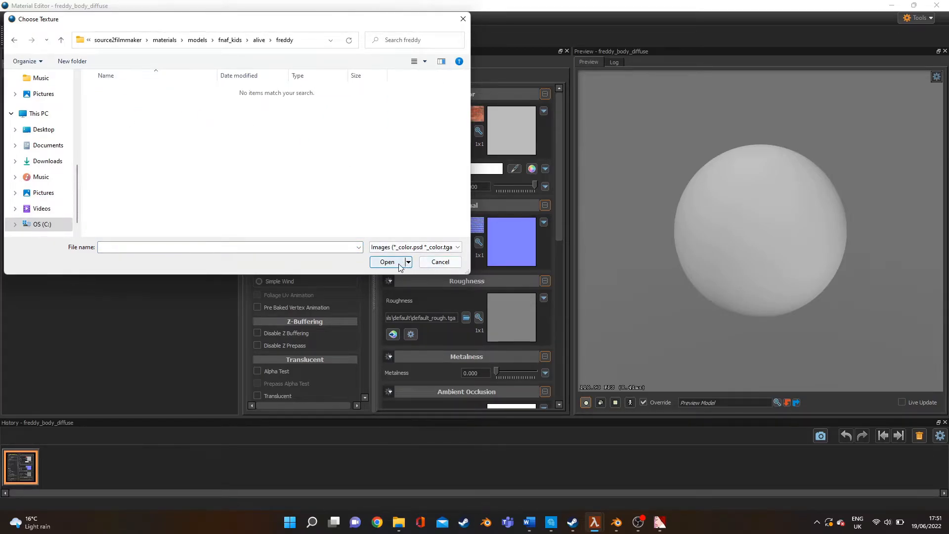
# Show all image types and load freddy_Body_diffuse as the material's color texture
pyautogui.click(415, 247)
pyautogui.click(422, 259)
pyautogui.click(428, 250)
pyautogui.click(433, 264)
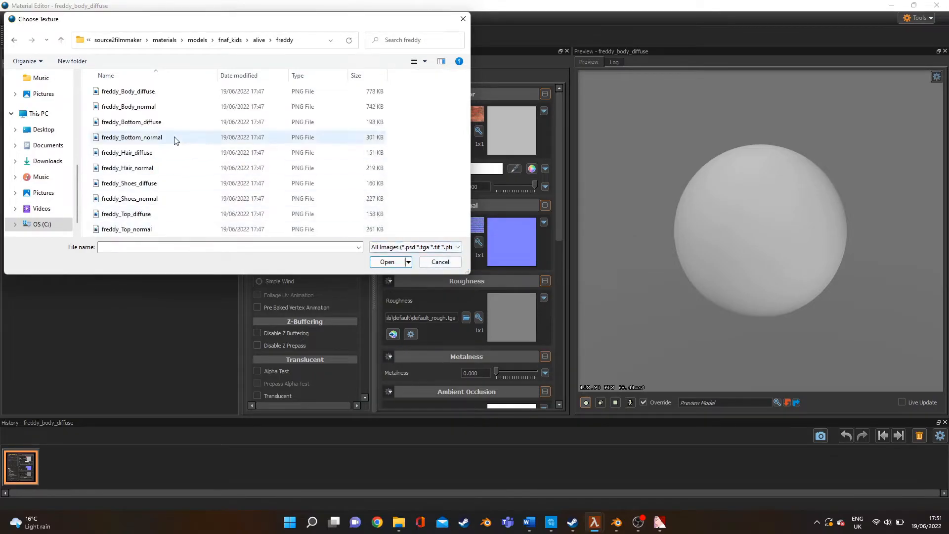
pyautogui.click(165, 95)
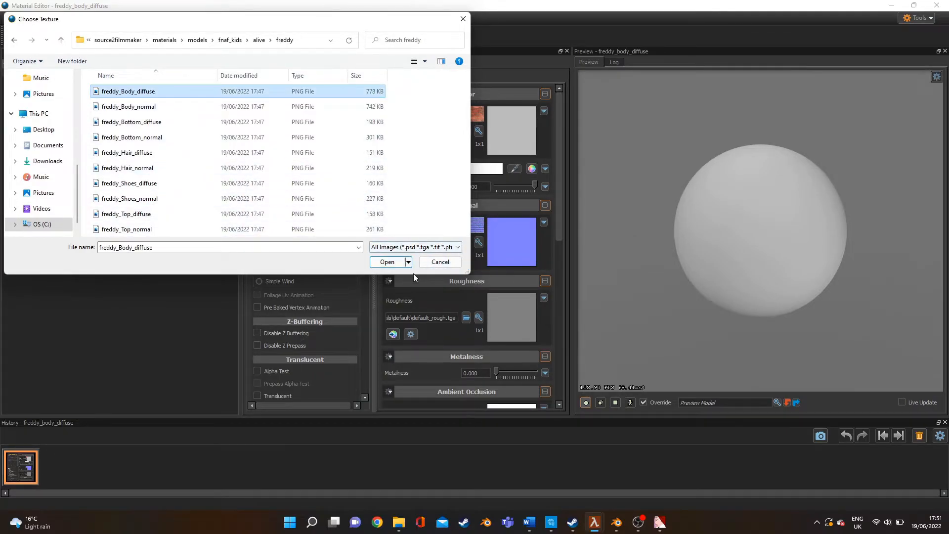
pyautogui.click(384, 264)
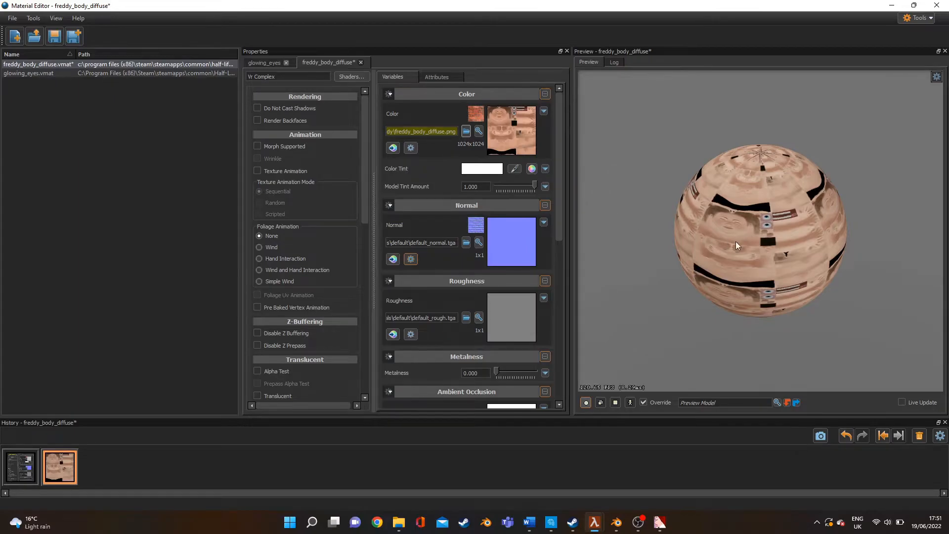
# Examine the face area of the body texture close up on the preview sphere
pyautogui.moveTo(769, 241); pyautogui.dragTo(689, 204)
pyautogui.moveTo(644, 198); pyautogui.dragTo(723, 219, button='middle')
pyautogui.scroll(8, 723, 218)
pyautogui.moveTo(723, 219); pyautogui.dragTo(773, 254)
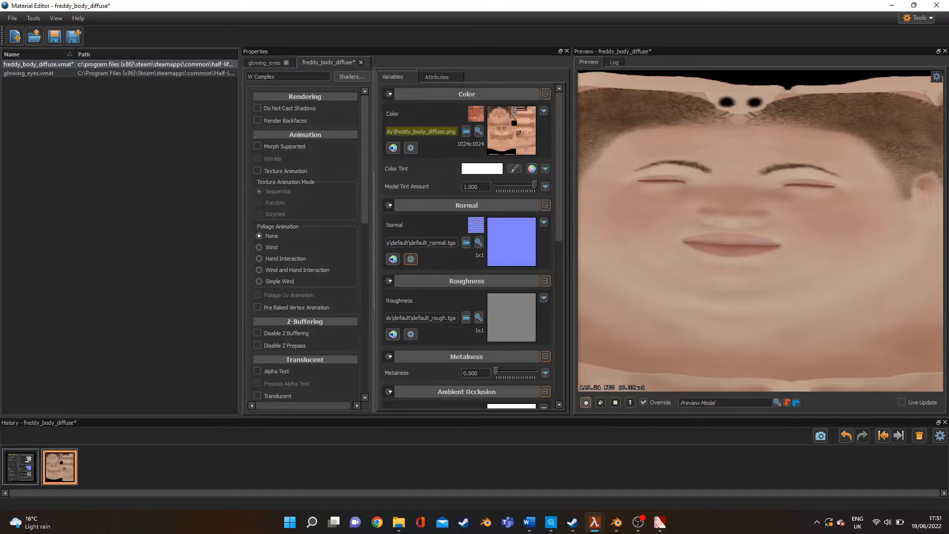
pyautogui.scroll(-8, 761, 230)
pyautogui.moveTo(694, 198); pyautogui.dragTo(655, 198, button='middle')
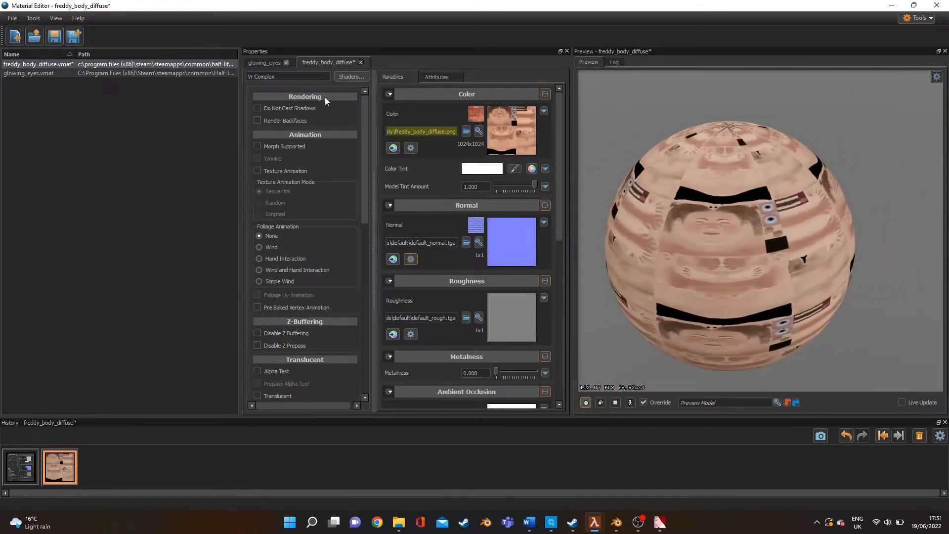
# Change the shader of the freddy_body_diffuse material to Vr Skin
pyautogui.click(348, 77)
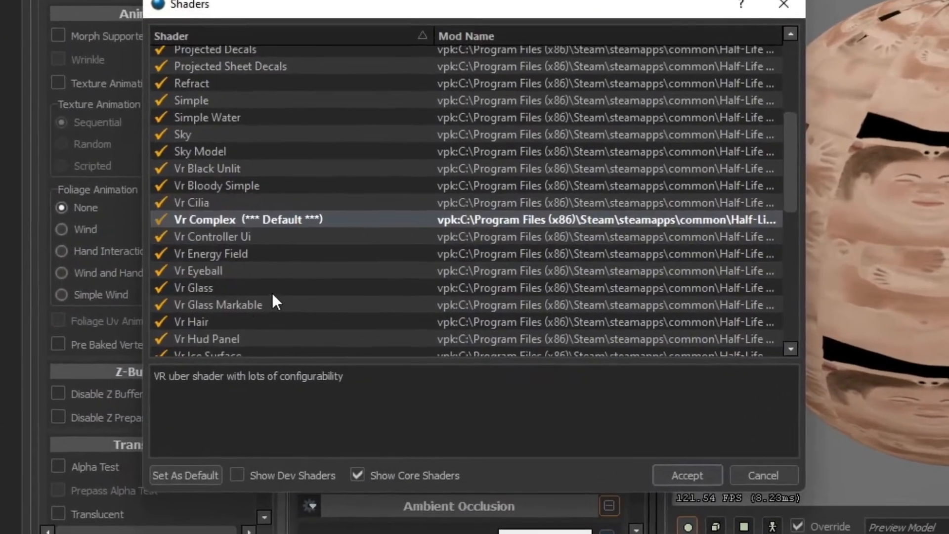
pyautogui.scroll(-4, 272, 294)
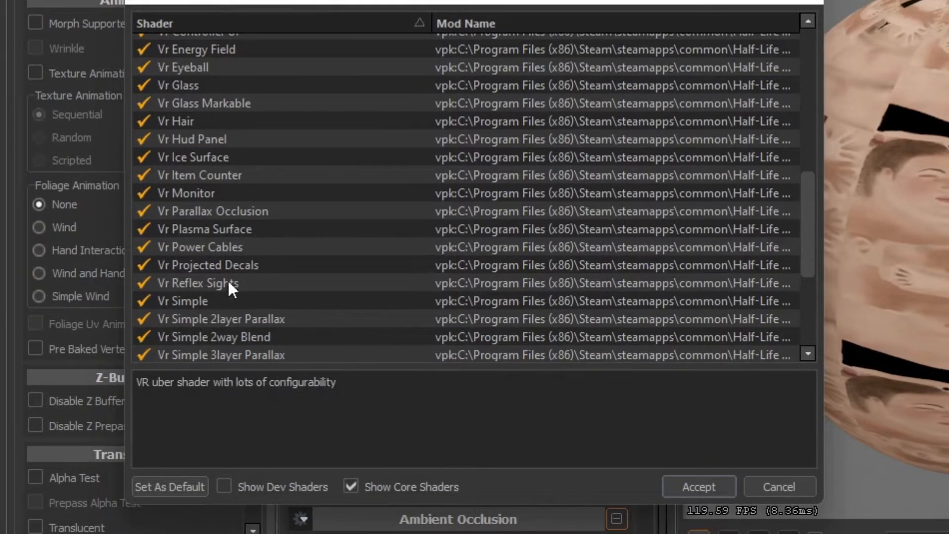
pyautogui.scroll(-2, 218, 303)
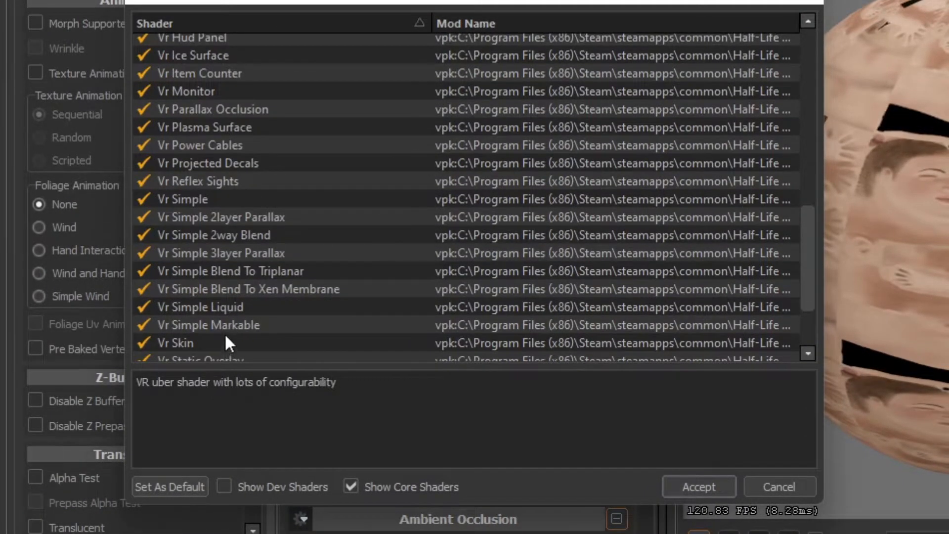
pyautogui.scroll(-1, 224, 336)
pyautogui.click(226, 325)
pyautogui.click(232, 310)
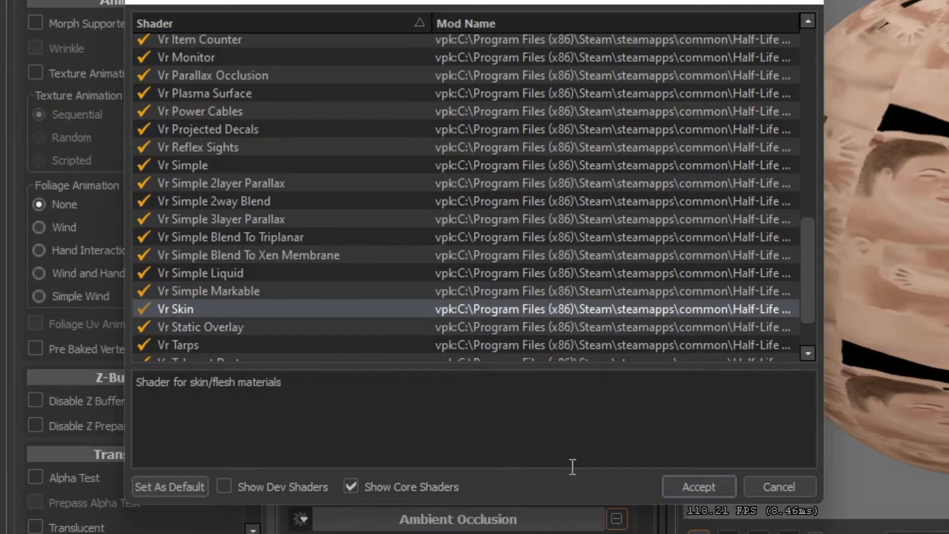
pyautogui.click(688, 485)
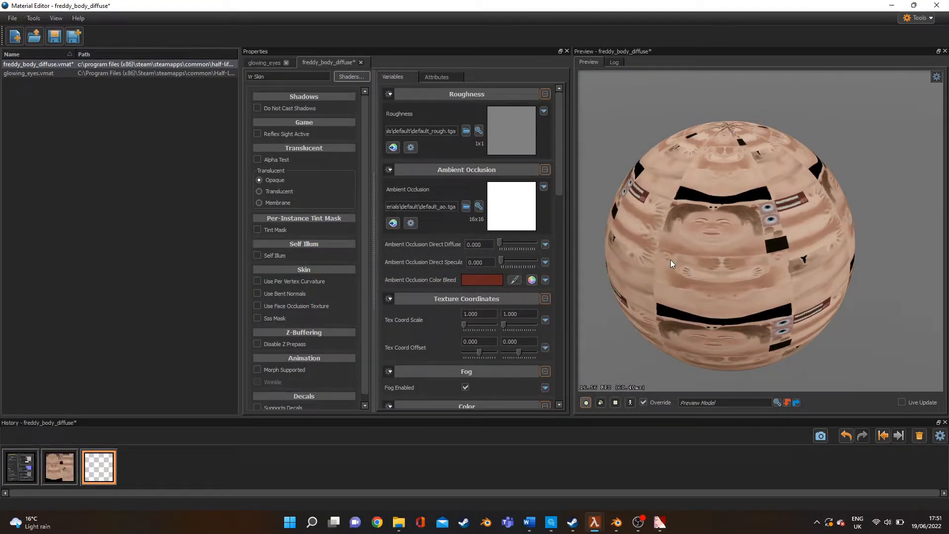
# Set the Transmission Color of the freddy_body_diffuse skin material to black, with all RGB values at 0
pyautogui.scroll(-3, 431, 333)
pyautogui.scroll(-4, 431, 332)
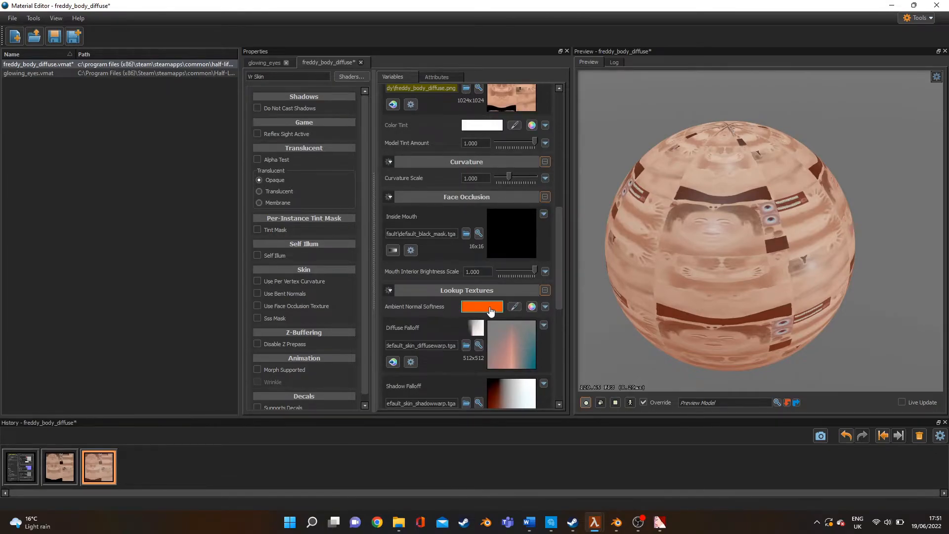
pyautogui.click(257, 369)
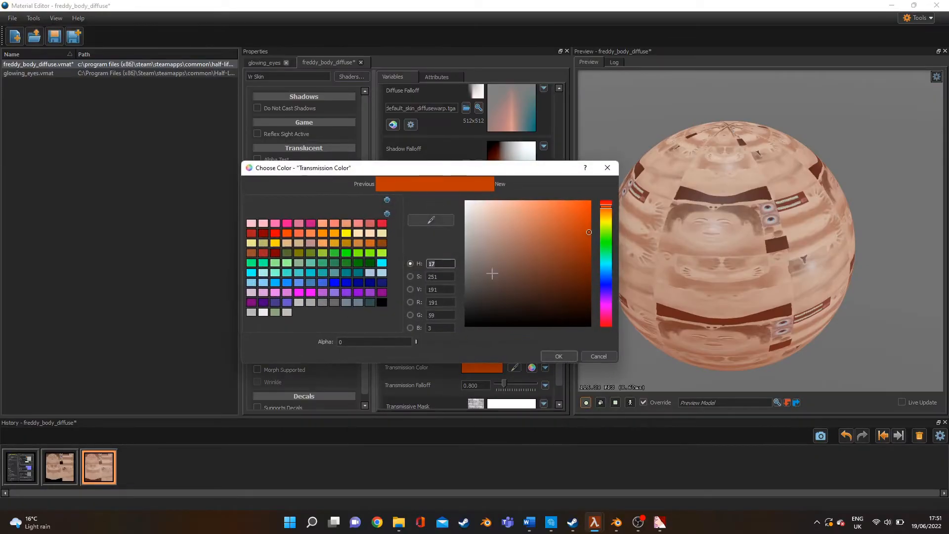
pyautogui.moveTo(491, 273); pyautogui.dragTo(430, 171)
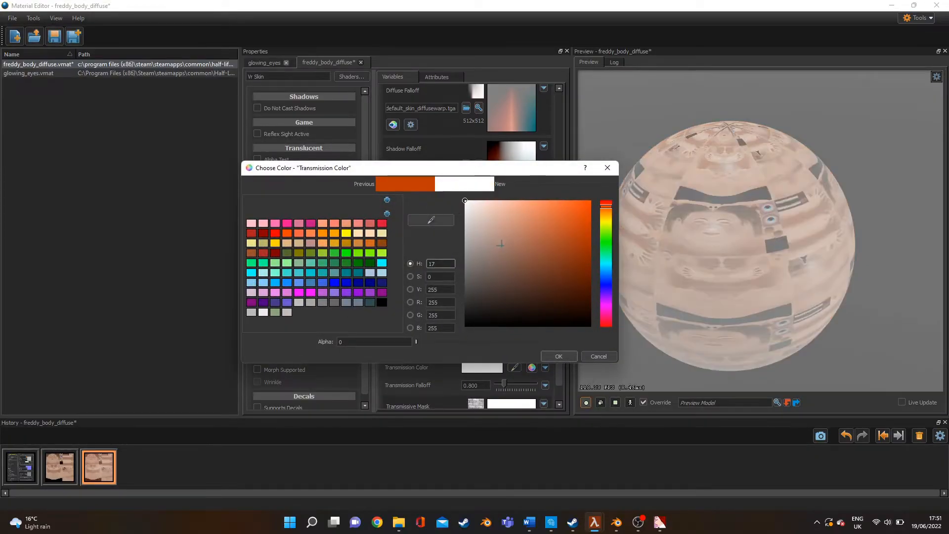
pyautogui.moveTo(495, 232); pyautogui.dragTo(389, 381)
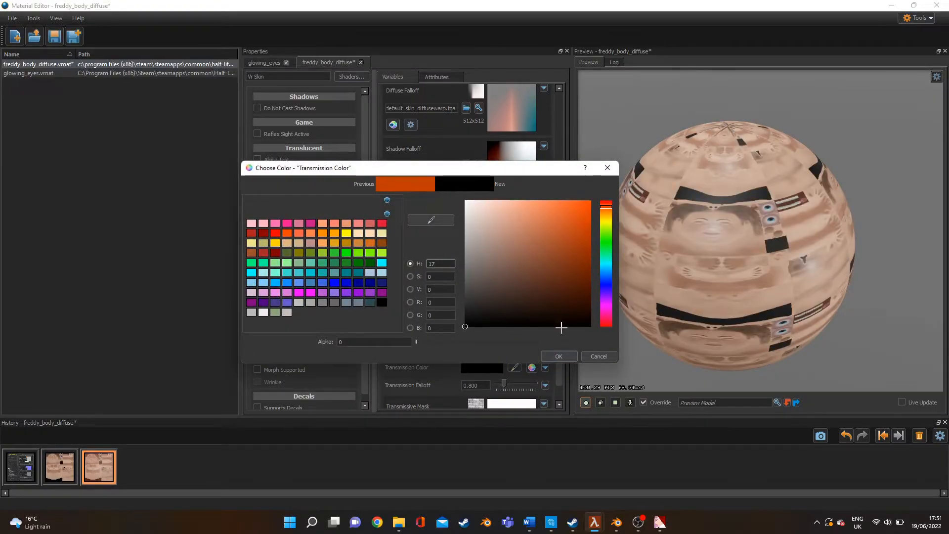
pyautogui.click(553, 361)
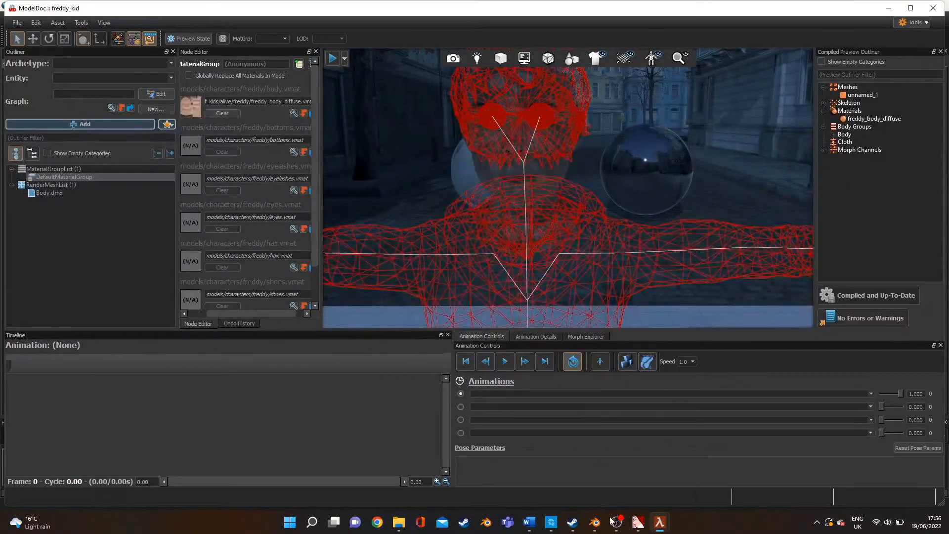
# Open Source Filmmaker from the Asset Browser, filter the models by "fredd" and add freddy_kid.vmdl to the Renders session
pyautogui.moveTo(667, 525)
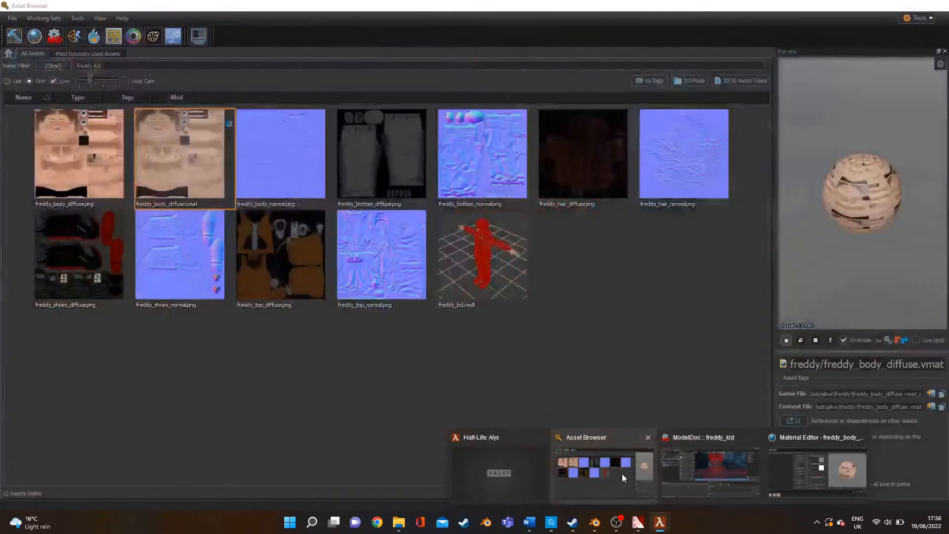
pyautogui.click(613, 470)
pyautogui.click(155, 37)
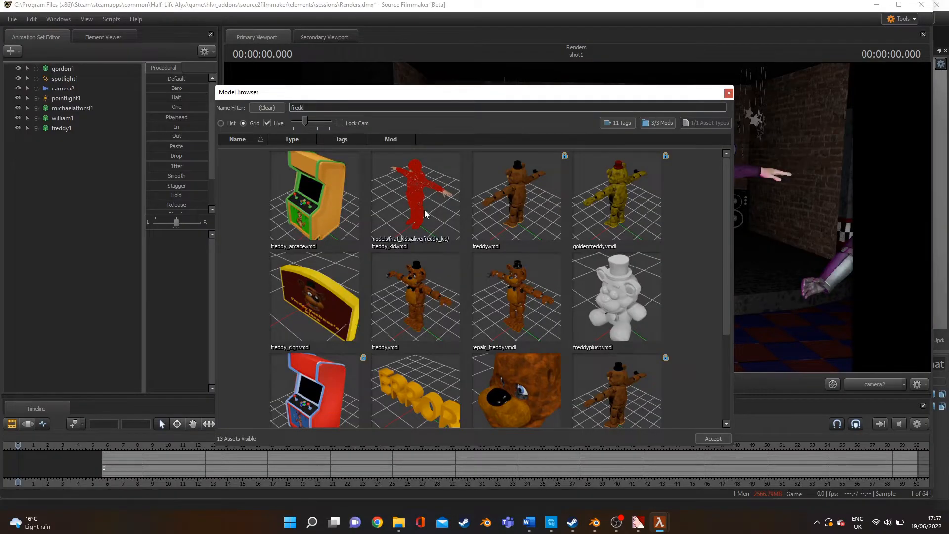
pyautogui.click(424, 213)
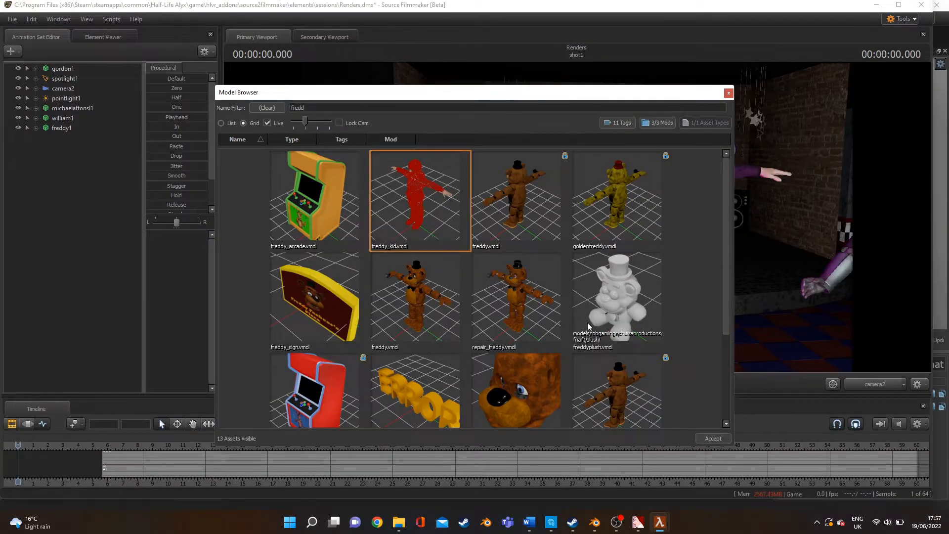
pyautogui.click(703, 439)
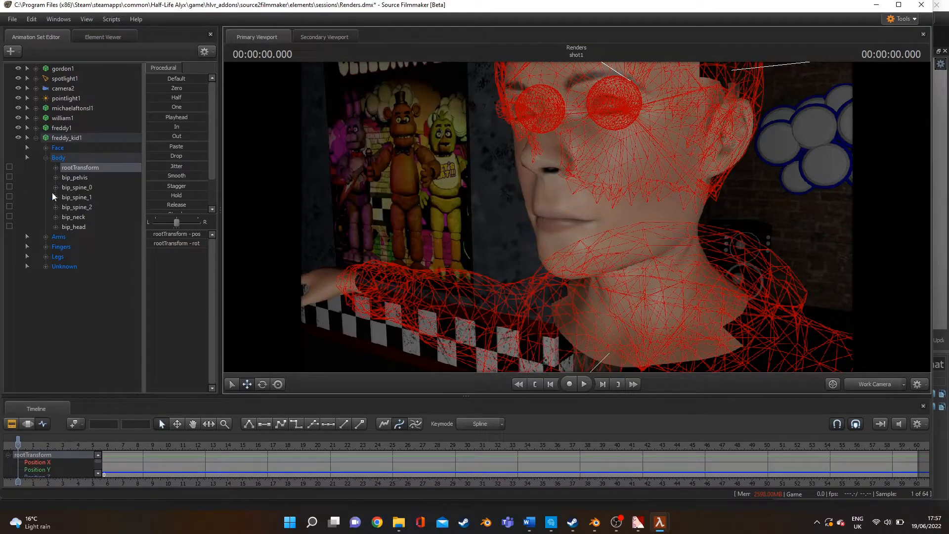
# Raise the MouthOpen morph among the Unknown controls of freddy_kid1 to test the mouth movement
pyautogui.click(44, 267)
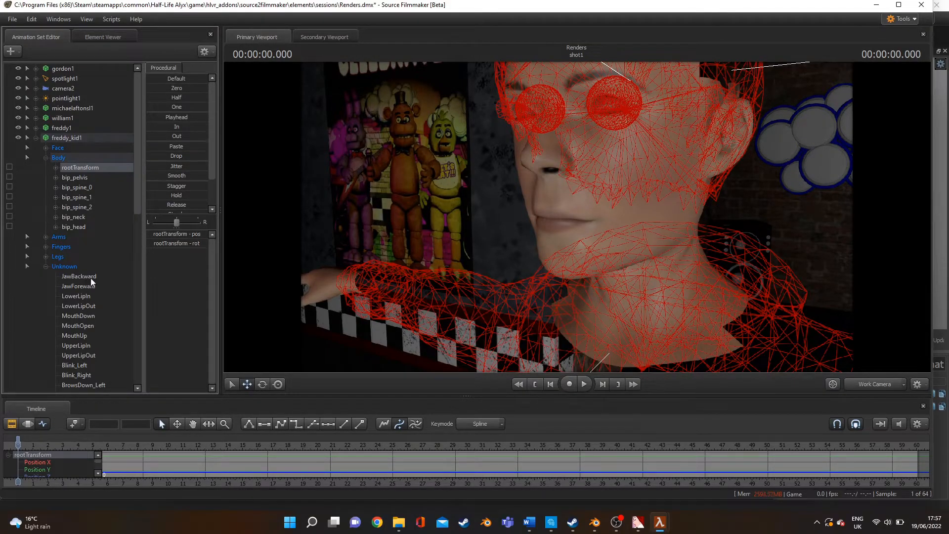
pyautogui.click(101, 325)
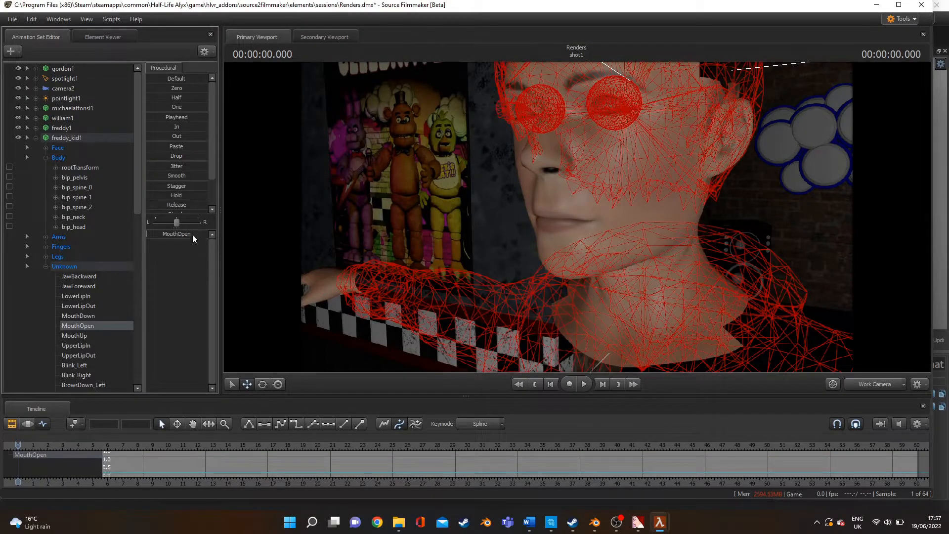
pyautogui.moveTo(172, 237); pyautogui.dragTo(218, 239)
pyautogui.moveTo(307, 250); pyautogui.dragTo(475, 217)
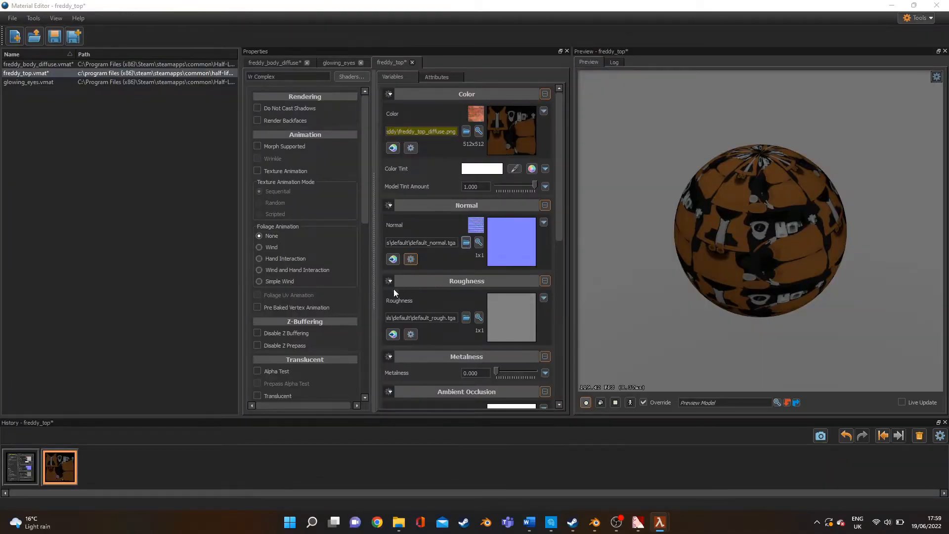
# Load freddy_Top_normal as the normal texture of the freddy_top material
pyautogui.click(466, 249)
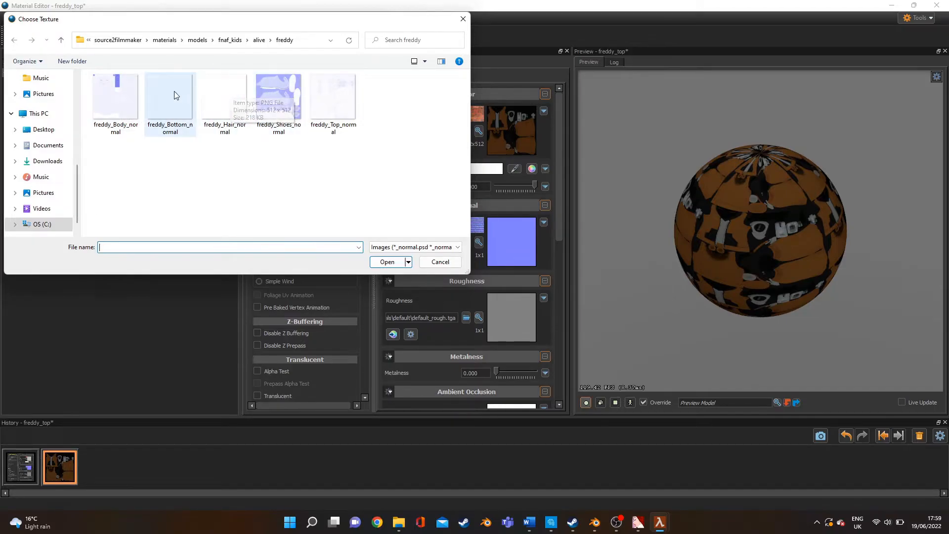
pyautogui.click(329, 96)
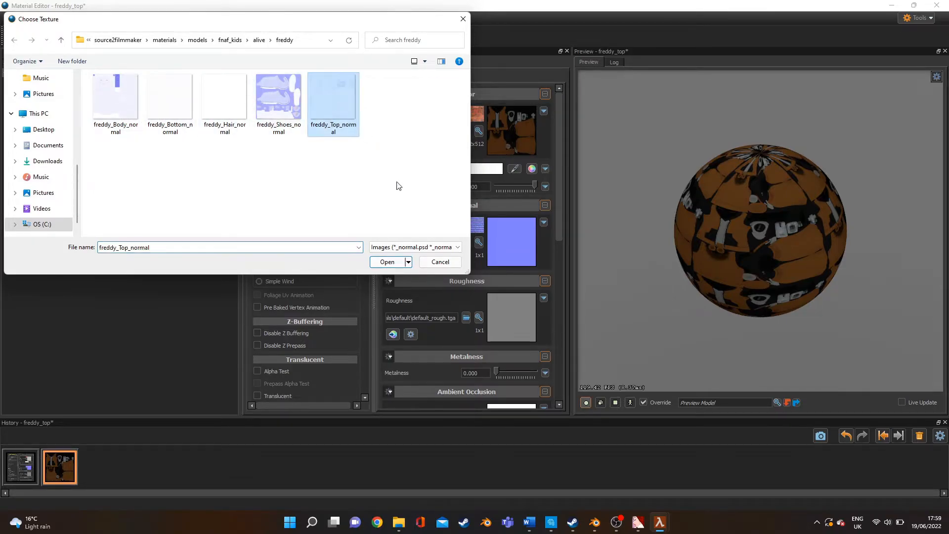
pyautogui.click(394, 262)
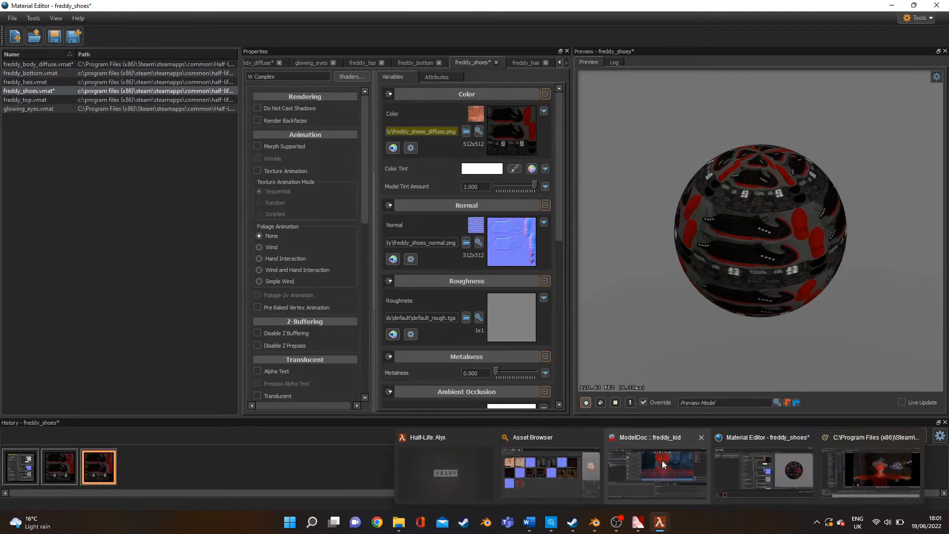
# Switch to the freddy_kid model in ModelDoc and examine the character's shoes, legs and face with their assigned materials
pyautogui.click(657, 475)
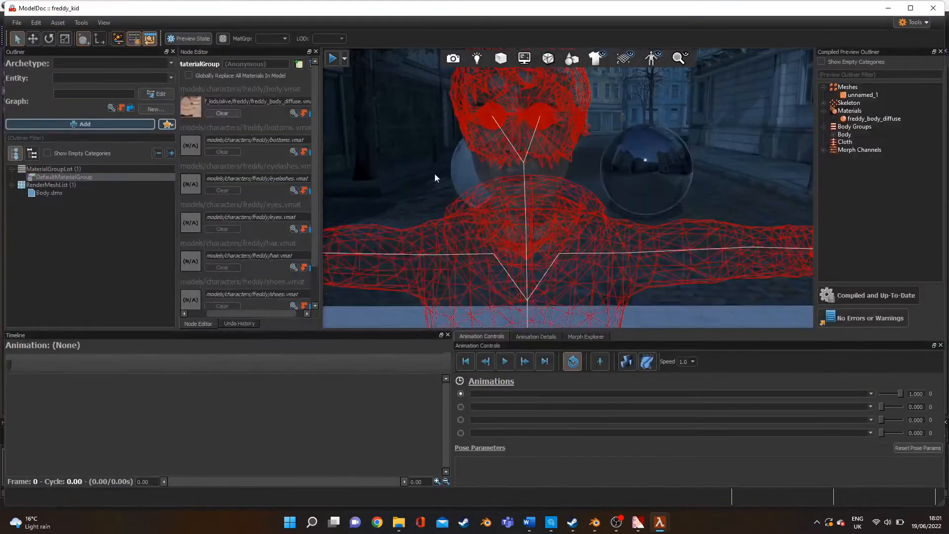
pyautogui.click(125, 220)
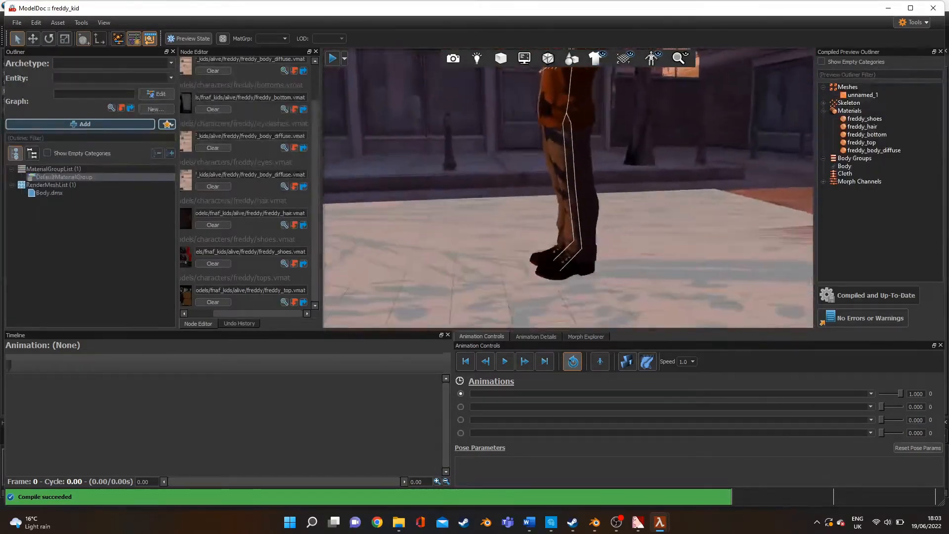
pyautogui.press('s')
pyautogui.moveTo(553, 262); pyautogui.dragTo(552, 262, button='right')
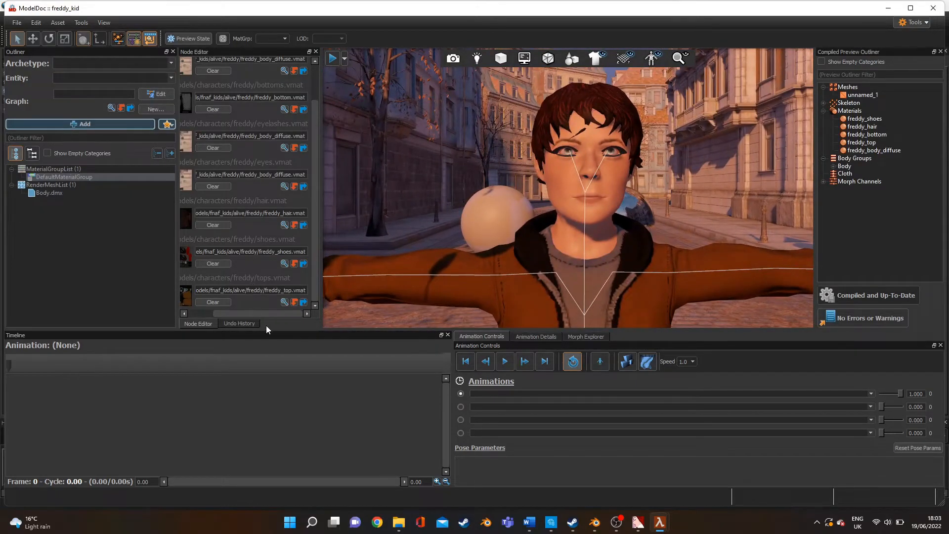
pyautogui.scroll(2, 199, 196)
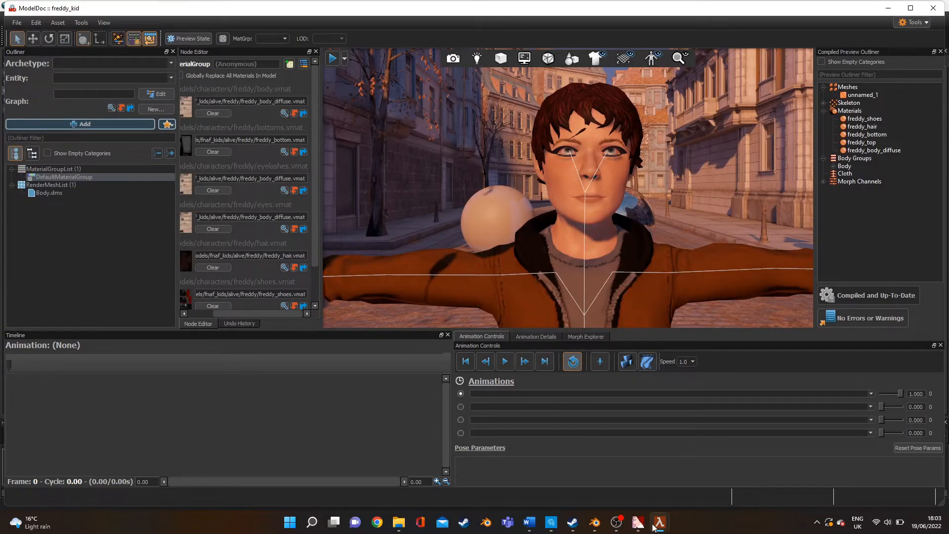
# Switch to the Material Editor and enable Translucent for the freddy_body2 material
pyautogui.moveTo(660, 524)
pyautogui.click(767, 474)
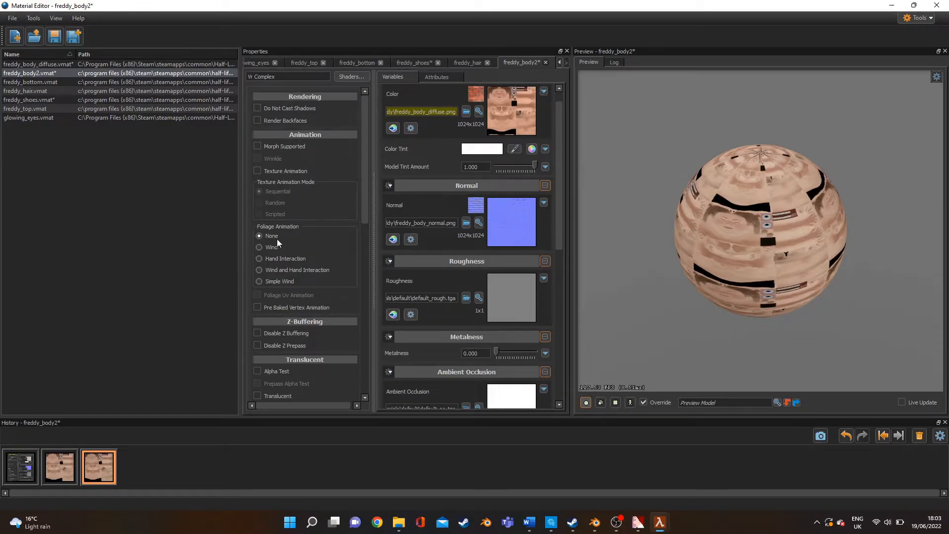
pyautogui.scroll(-1, 290, 256)
pyautogui.scroll(1, 288, 257)
pyautogui.scroll(-4, 256, 271)
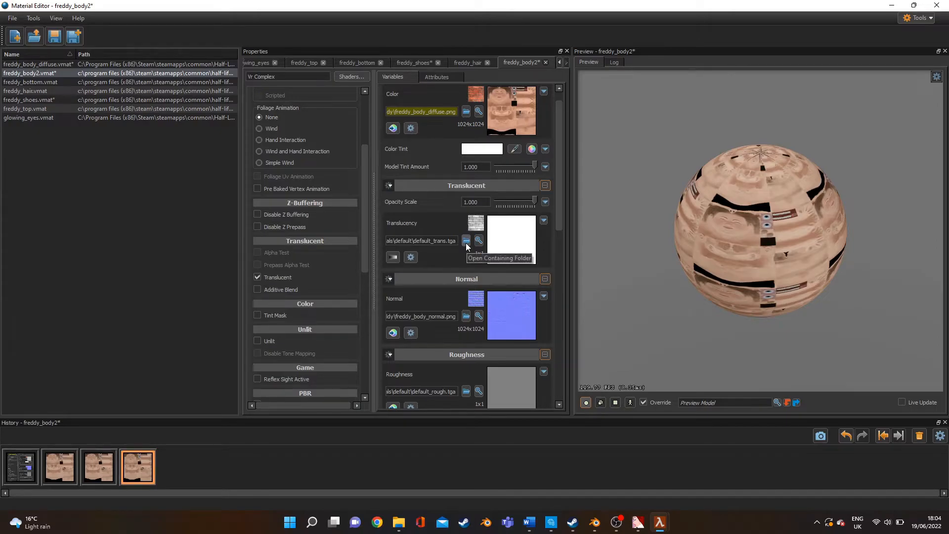
# Save the freddy_kid model in ModelDoc with freddy_body2 as the eyelashes material and view the character
pyautogui.hotkey('ctrl', 's')
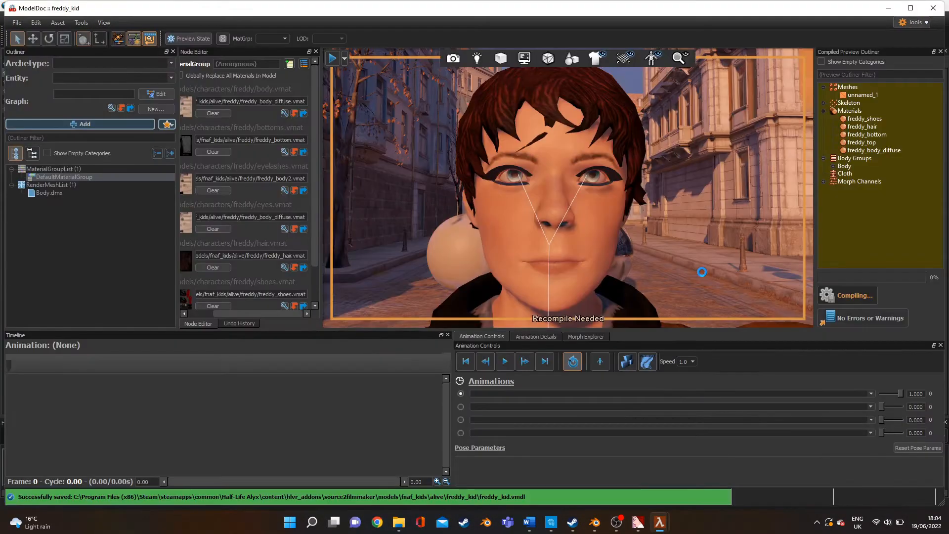
pyautogui.moveTo(702, 271); pyautogui.dragTo(712, 197, button='right')
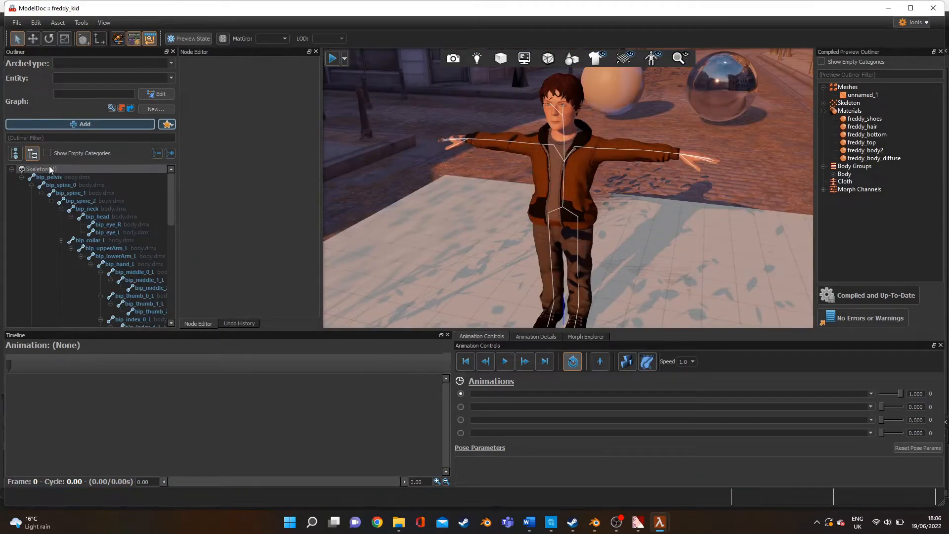
# Select the skeleton's bones down to bip_toe_L and add a BoneMarkup node to the model without choosing a target bone
pyautogui.scroll(-15, 123, 266)
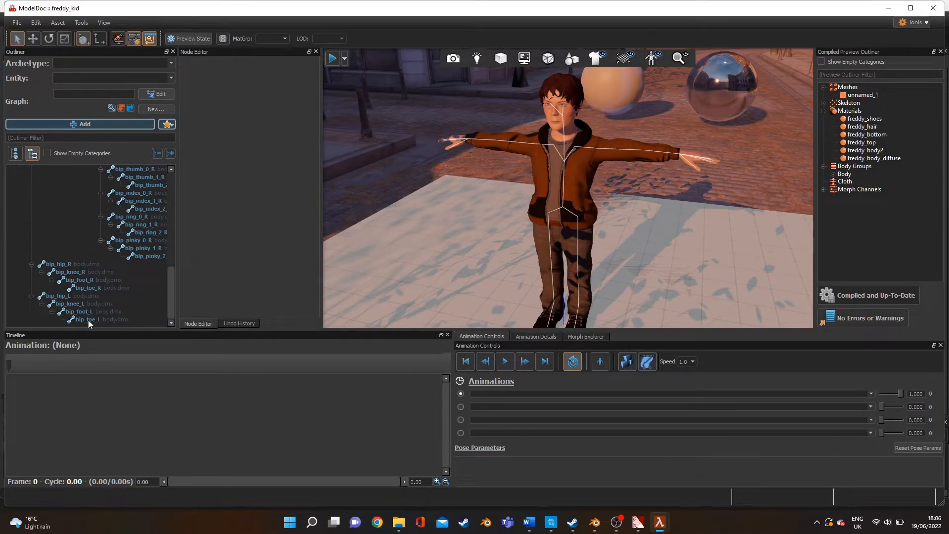
pyautogui.keyDown('shift'); pyautogui.click(88, 319); pyautogui.keyUp('shift')
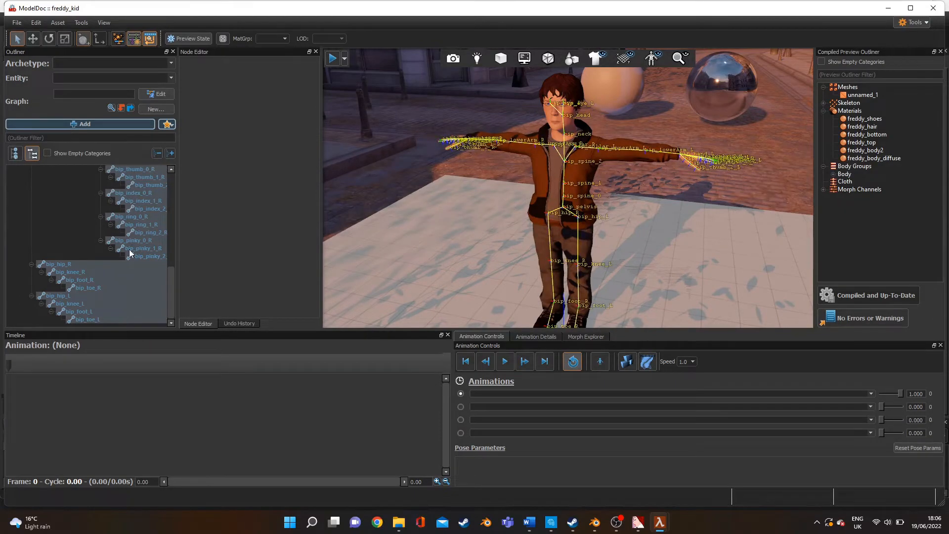
pyautogui.click(97, 124)
pyautogui.write('bone mark')
pyautogui.click(318, 167)
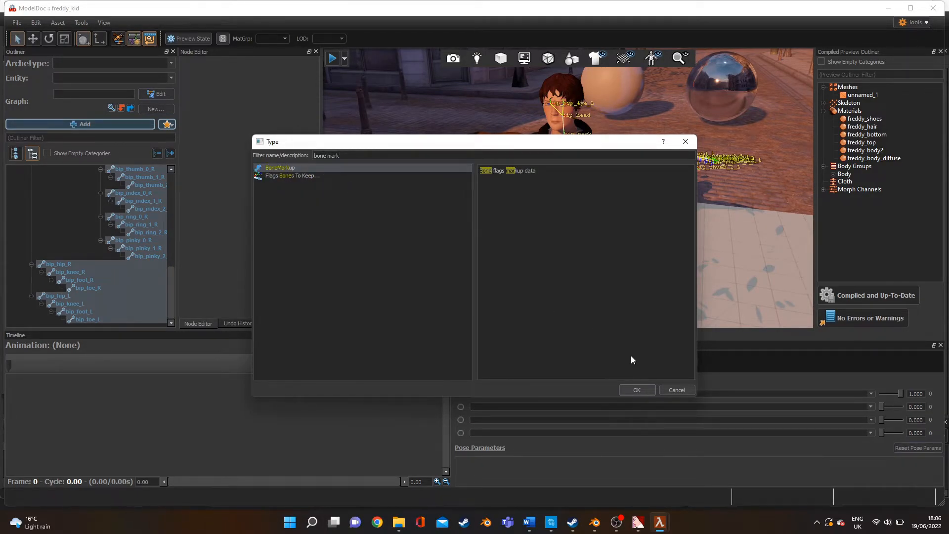
pyautogui.click(637, 390)
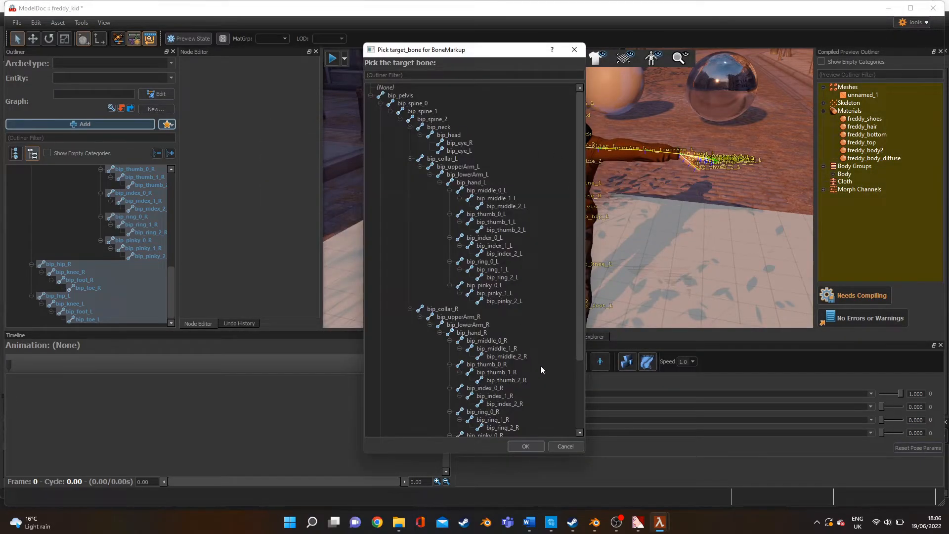
pyautogui.click(535, 450)
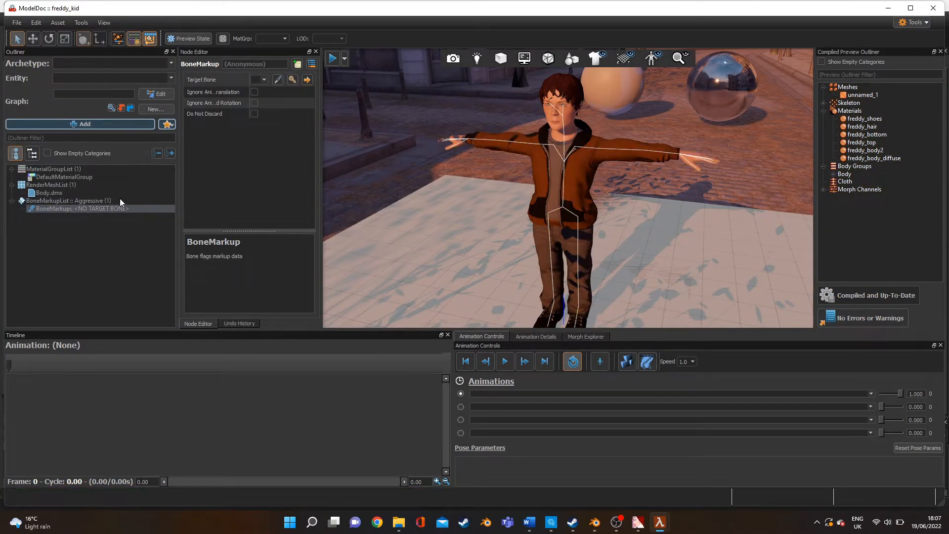
# Enable Do Not Discard on the BoneMarkup node and save the freddy_kid model
pyautogui.click(254, 114)
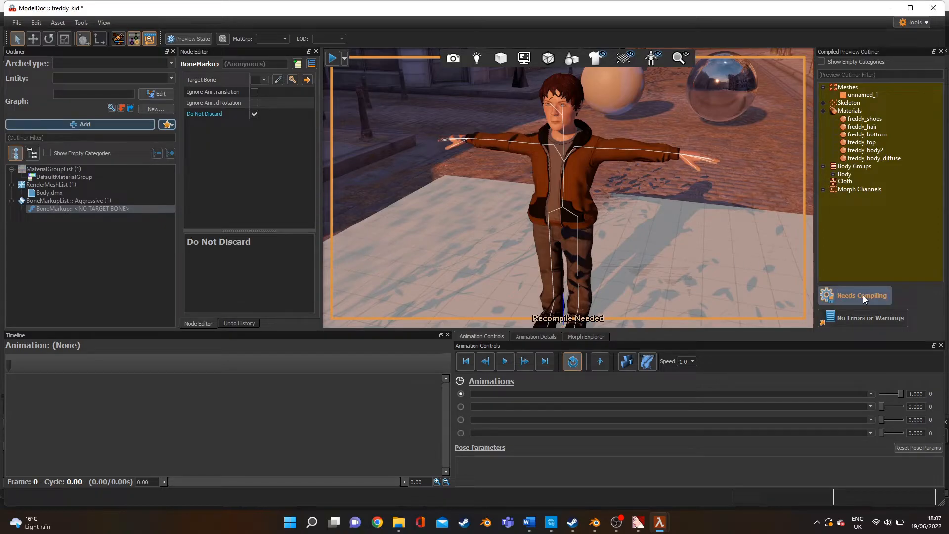
pyautogui.hotkey('ctrl', 's')
# Switch to the Source Filmmaker session and select the bip_neck bone of the freddy kid model
pyautogui.click(660, 523)
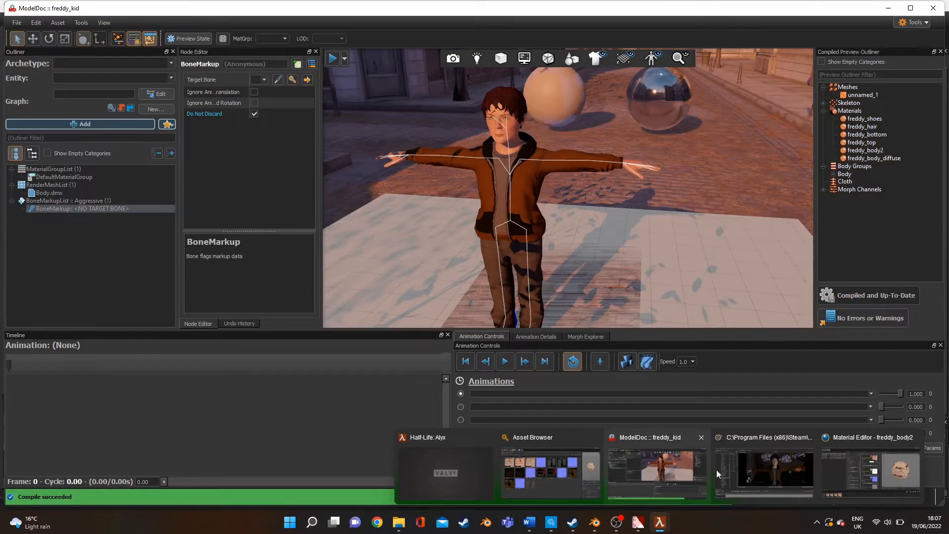
pyautogui.click(767, 473)
pyautogui.moveTo(677, 352); pyautogui.dragTo(613, 320)
pyautogui.press('w')
pyautogui.click(499, 207)
pyautogui.moveTo(501, 203); pyautogui.dragTo(397, 250)
pyautogui.press('d')
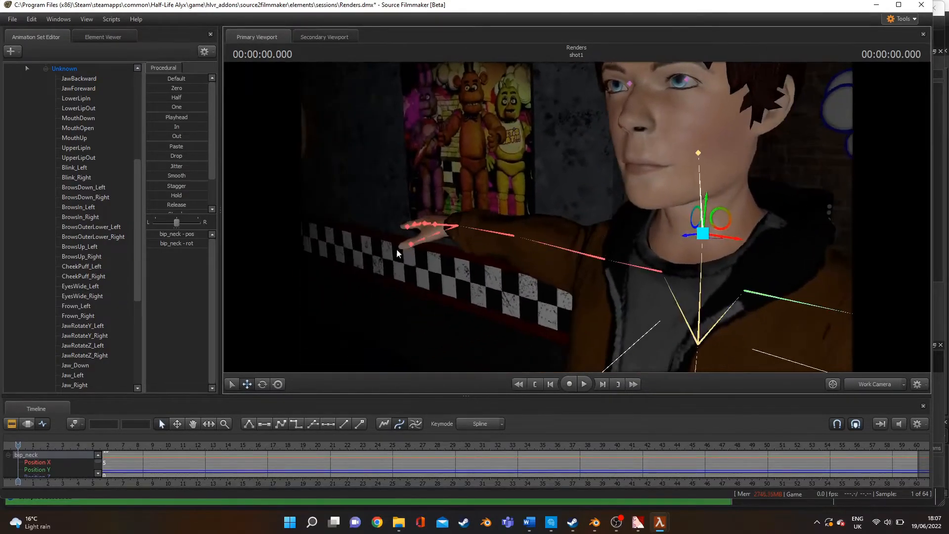
# Try rotating the freddy kid's neck bone and undo the rotation
pyautogui.click(262, 385)
pyautogui.moveTo(680, 232)
pyautogui.mouseDown()
pyautogui.moveTo(689, 221)
pyautogui.moveTo(676, 239)
pyautogui.mouseUp()
pyautogui.hotkey('ctrl', 'z')
# Raise the Smile_Left and Smile_Right morphs to make the freddy kid smile and view the face
pyautogui.moveTo(575, 183); pyautogui.dragTo(594, 163)
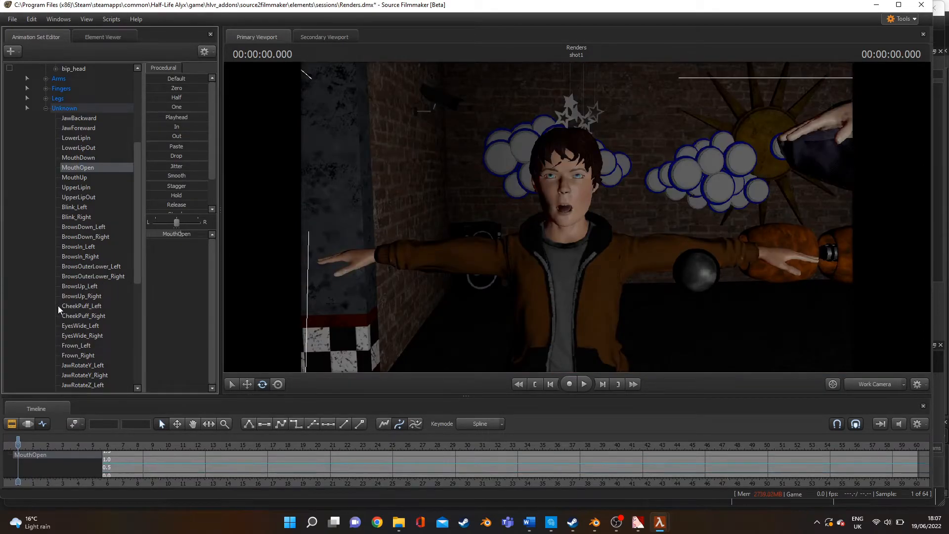
pyautogui.scroll(-4, 59, 311)
pyautogui.scroll(-3, 87, 332)
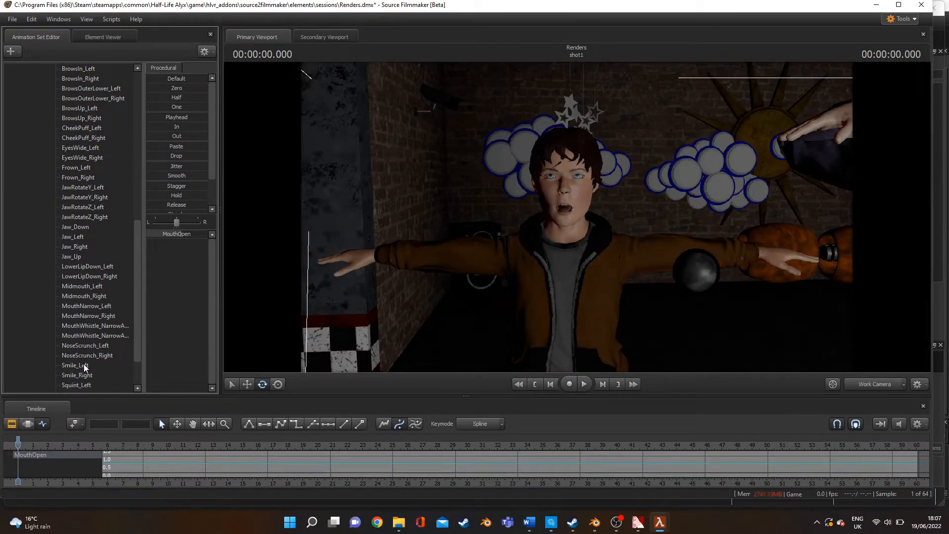
pyautogui.click(84, 366)
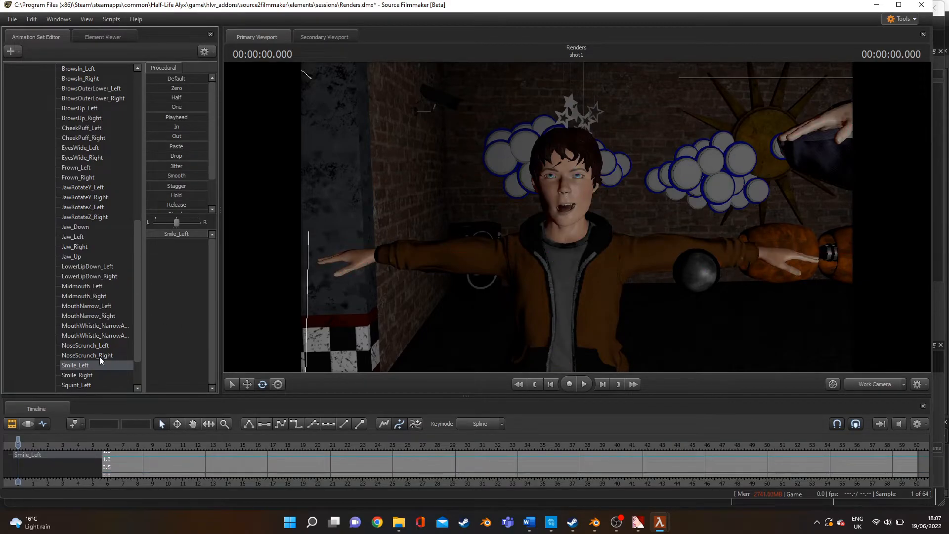
pyautogui.click(84, 376)
pyautogui.moveTo(174, 237); pyautogui.dragTo(209, 237)
pyautogui.press('w')
pyautogui.moveTo(577, 217); pyautogui.dragTo(558, 183)
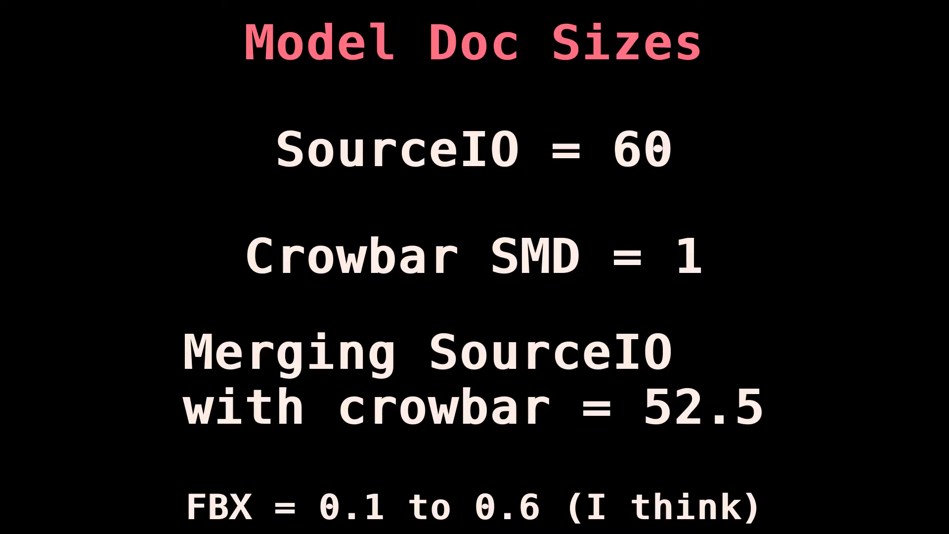